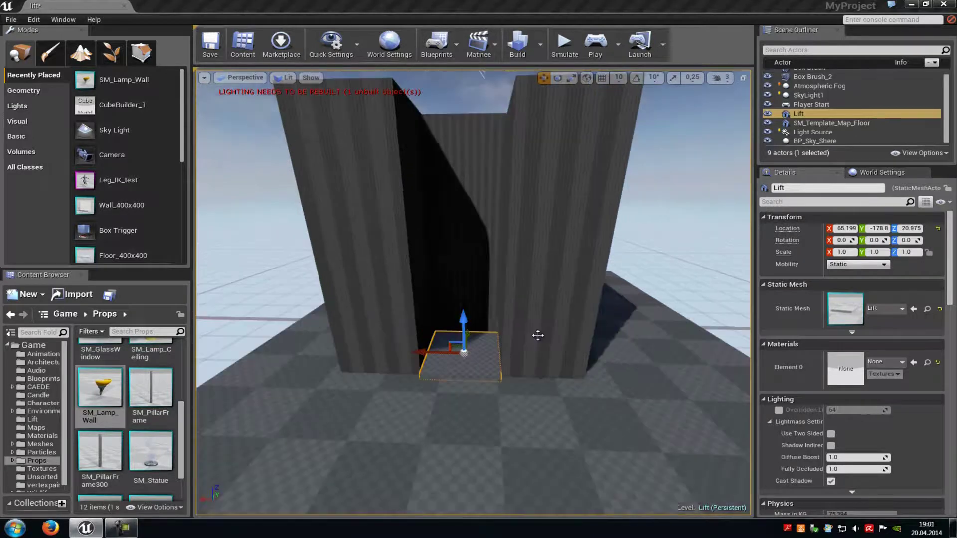
Nudge the lift platform between the walls slightly upward to Z about 21.3
scroll(540, 349, down, 5)
click(557, 293)
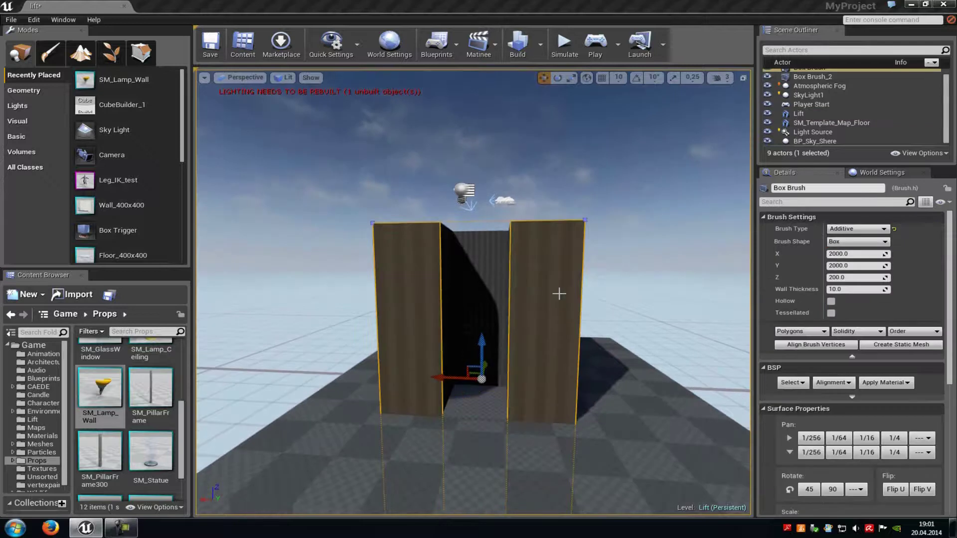
scroll(559, 309, up, 3)
scroll(560, 324, up, 3)
click(486, 346)
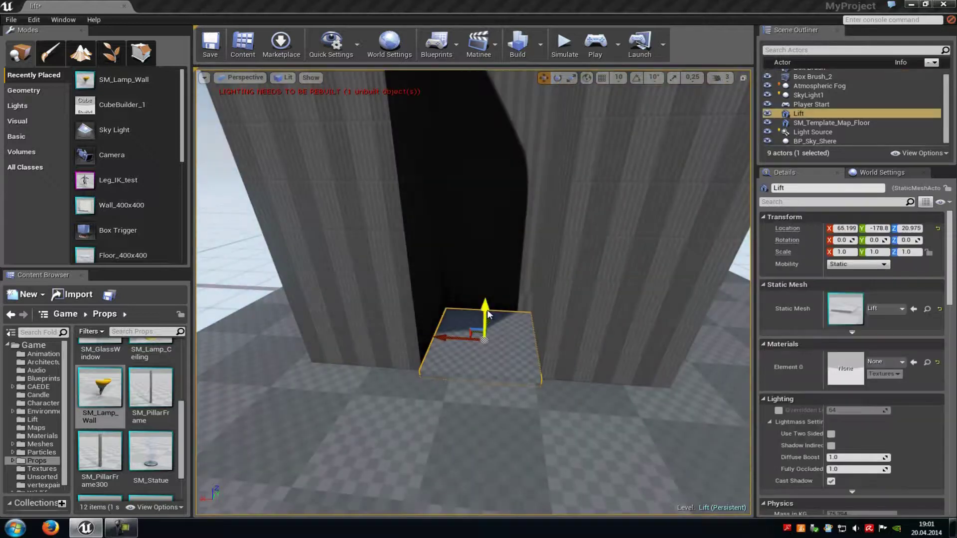
mouse_move(486, 310)
mouse_down()
mouse_move(493, 255)
mouse_move(493, 309)
mouse_up()
Set the mobility of the lift platform to Movable
scroll(503, 305, up, 3)
right_drag(506, 306, 501, 339)
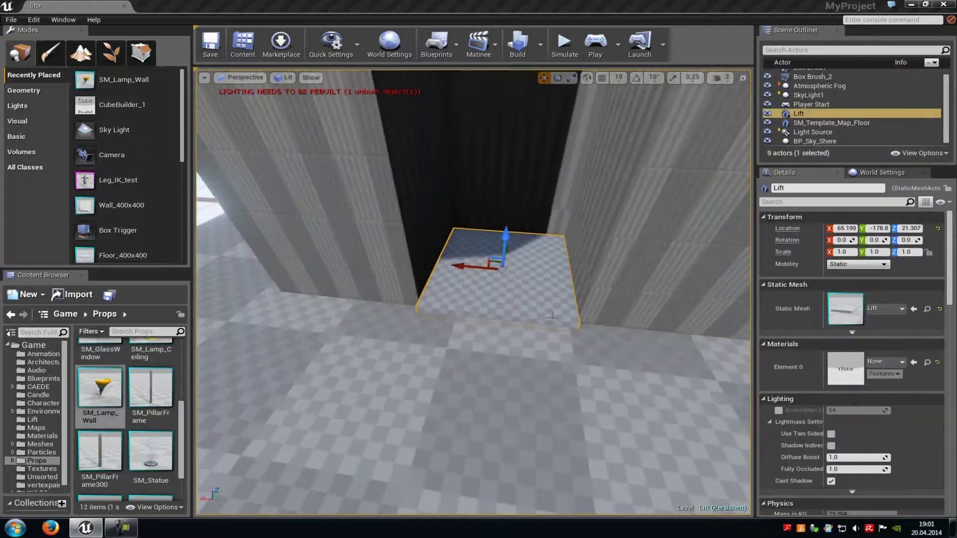
right_drag(506, 306, 522, 293)
scroll(522, 293, up, 3)
scroll(520, 282, down, 3)
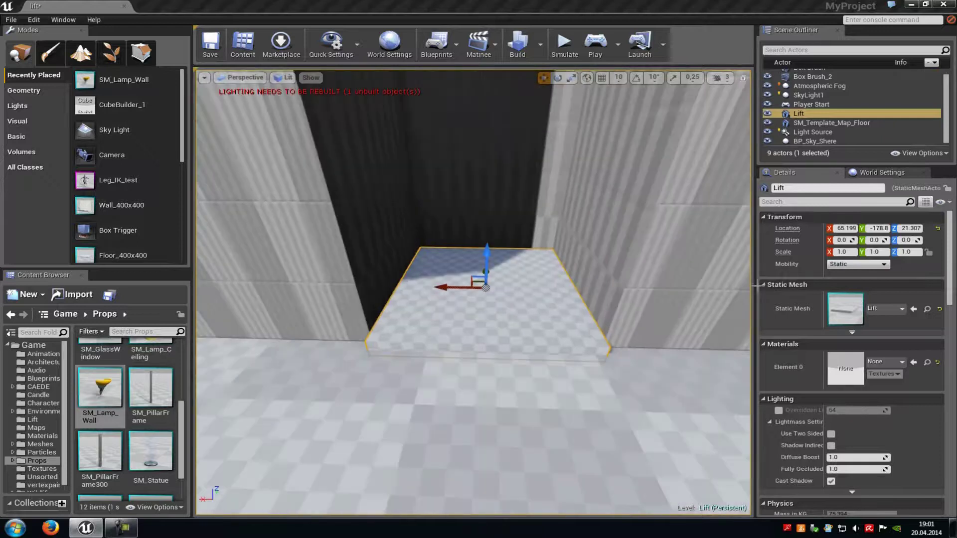
click(858, 264)
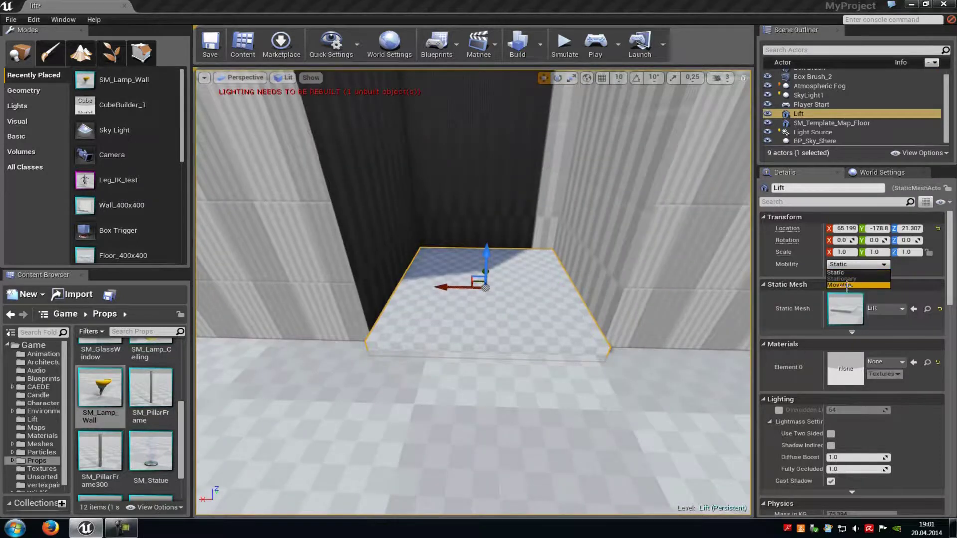
click(847, 287)
Place the SM_Lamp_Wall prop above the back of the lift platform inside the shaft and set its mobility to Movable
click(597, 403)
scroll(598, 394, down, 4)
right_drag(598, 386, 589, 406)
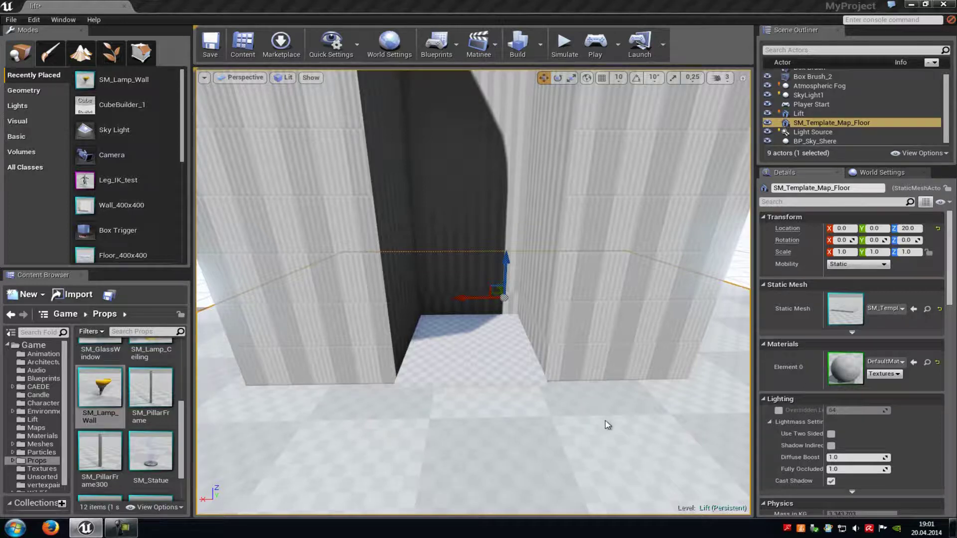
right_drag(635, 436, 635, 425)
scroll(636, 435, up, 4)
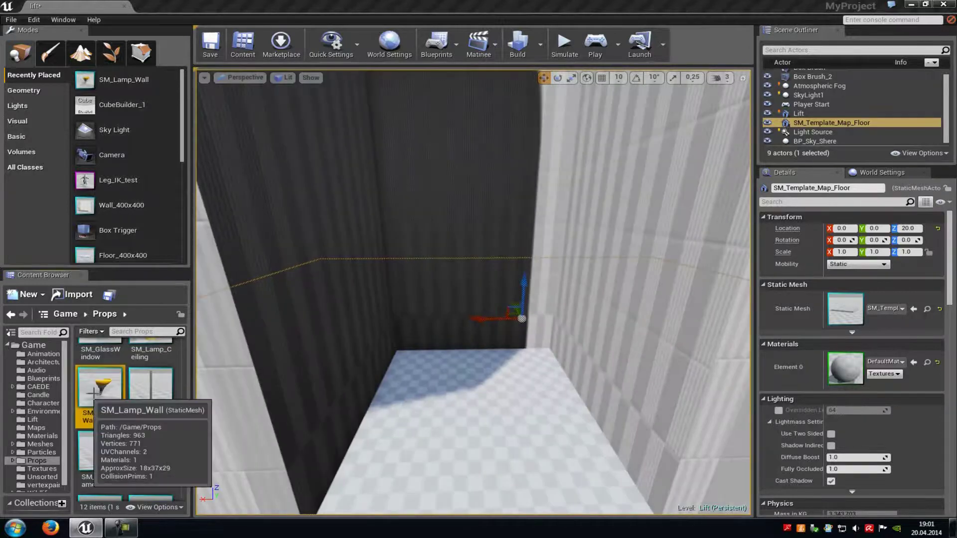
drag(103, 390, 421, 349)
key(f)
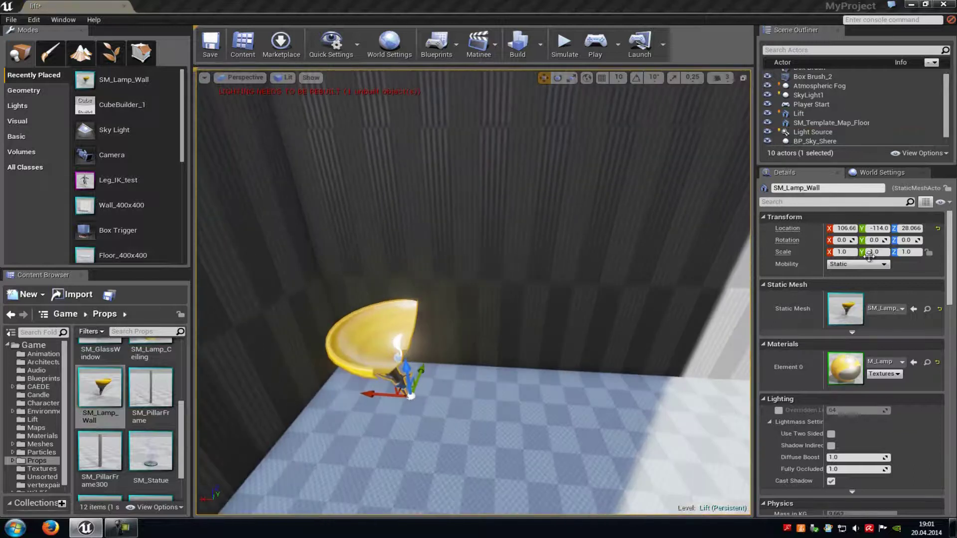
click(858, 264)
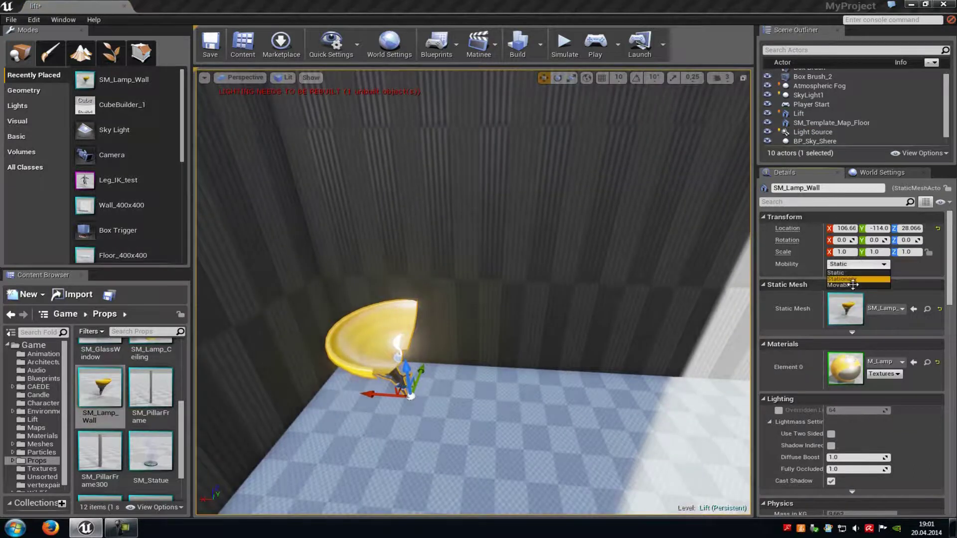
click(847, 292)
Rotate the wall lamp about -90 degrees around Z and move it up the shaft's back wall to Z about 64.6
key(e)
drag(429, 398, 577, 323)
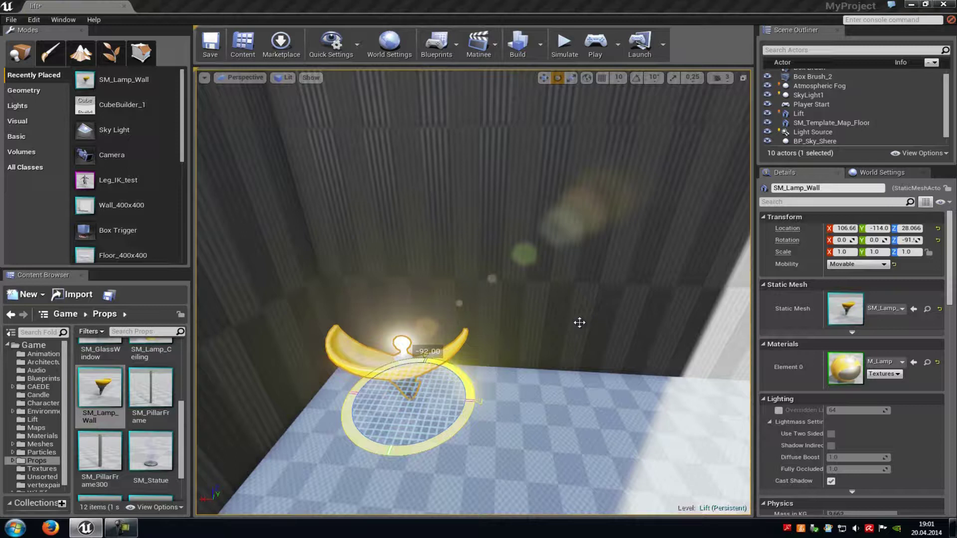
key(w)
drag(429, 383, 426, 238)
scroll(474, 252, down, 3)
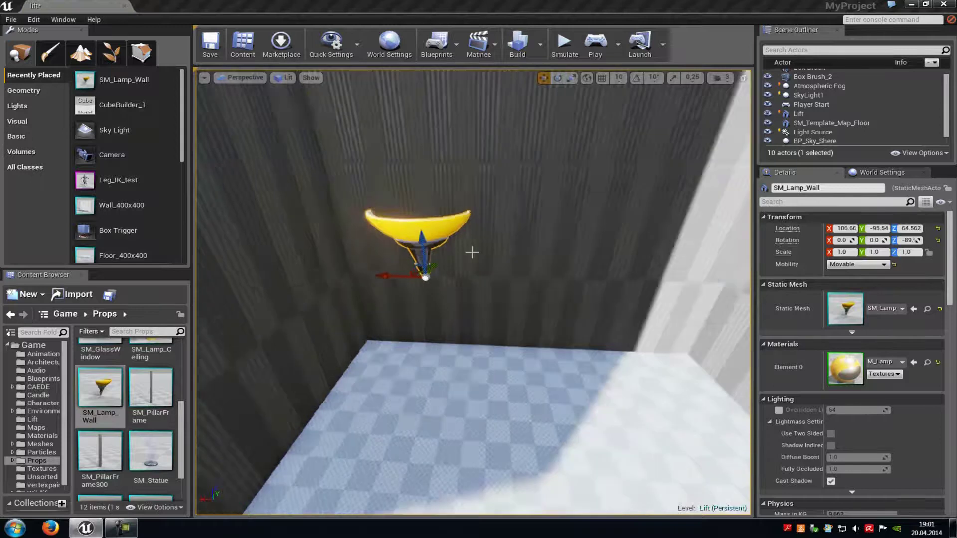
scroll(476, 256, down, 5)
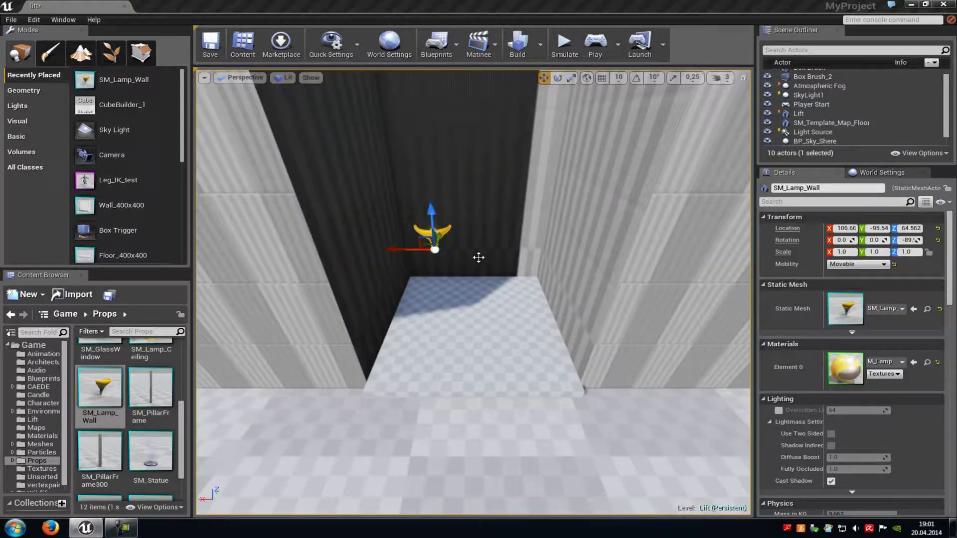
scroll(481, 325, down, 3)
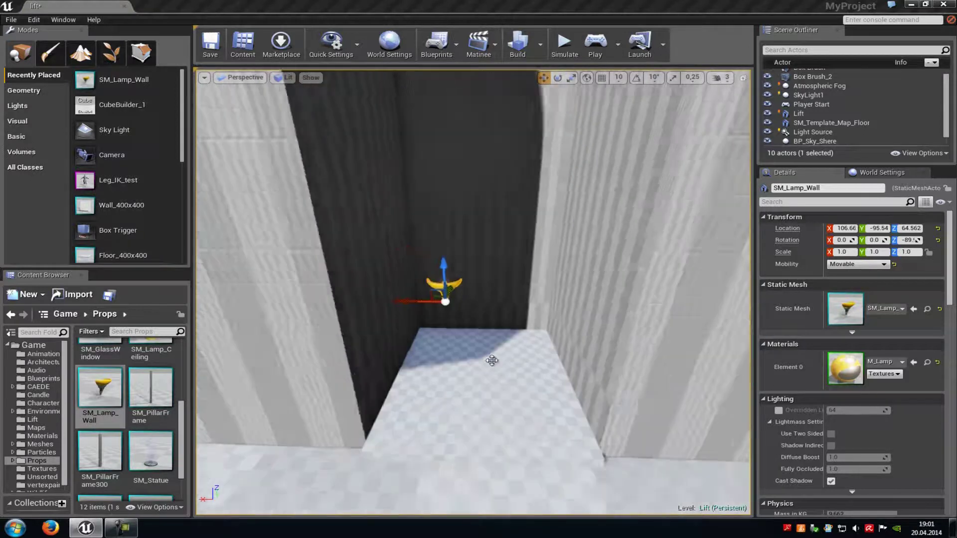
Raise the lift platform alone to Z about 25.6, and lower it together with the wall lamp until the platform is at Z about 20
click(490, 340)
drag(478, 340, 517, 337)
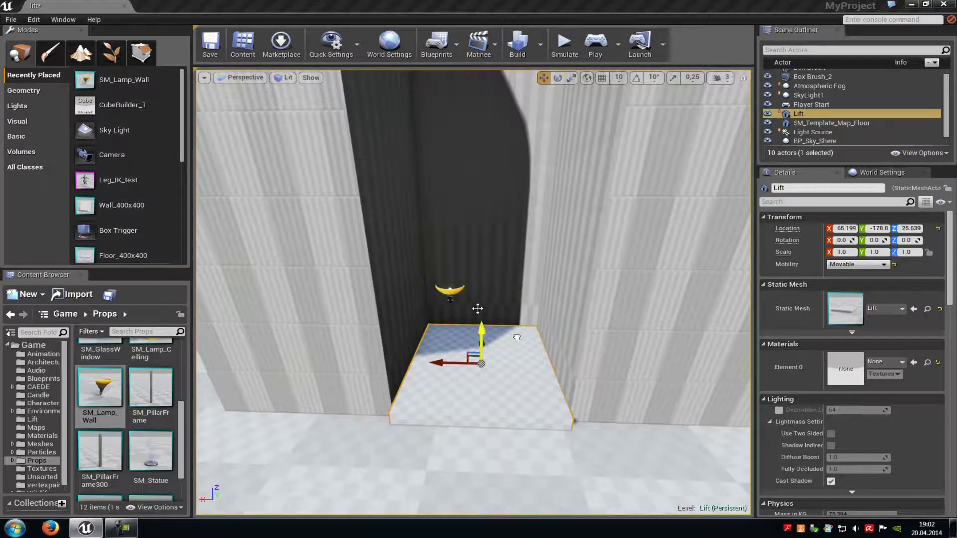
ctrl+click(450, 292)
drag(451, 279, 474, 256)
right_drag(474, 256, 470, 269)
scroll(474, 255, up, 5)
Add an Attach Actor to Actor node targeting SM_Lamp_Wall in the level blueprint
click(459, 238)
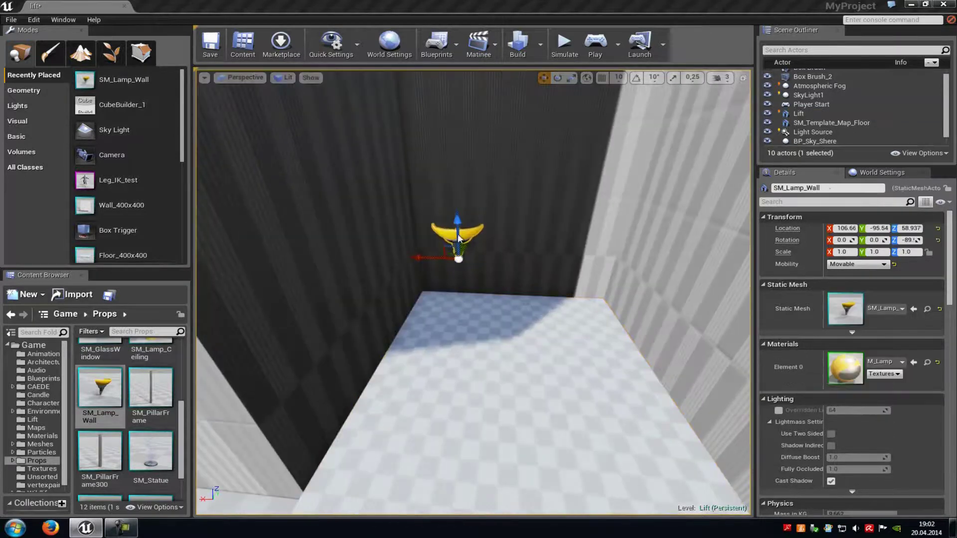
right_drag(504, 345, 515, 339)
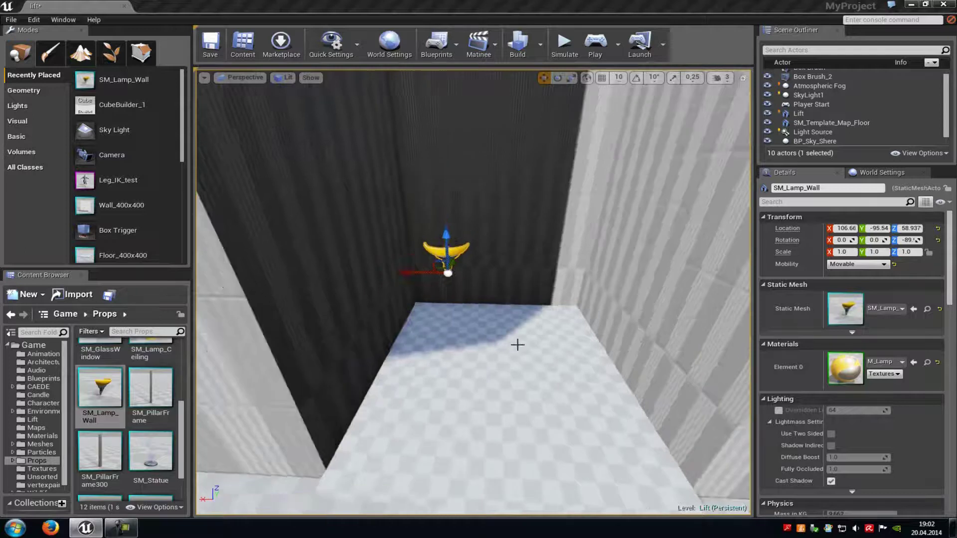
scroll(504, 345, down, 6)
right_drag(490, 303, 487, 321)
scroll(490, 303, up, 2)
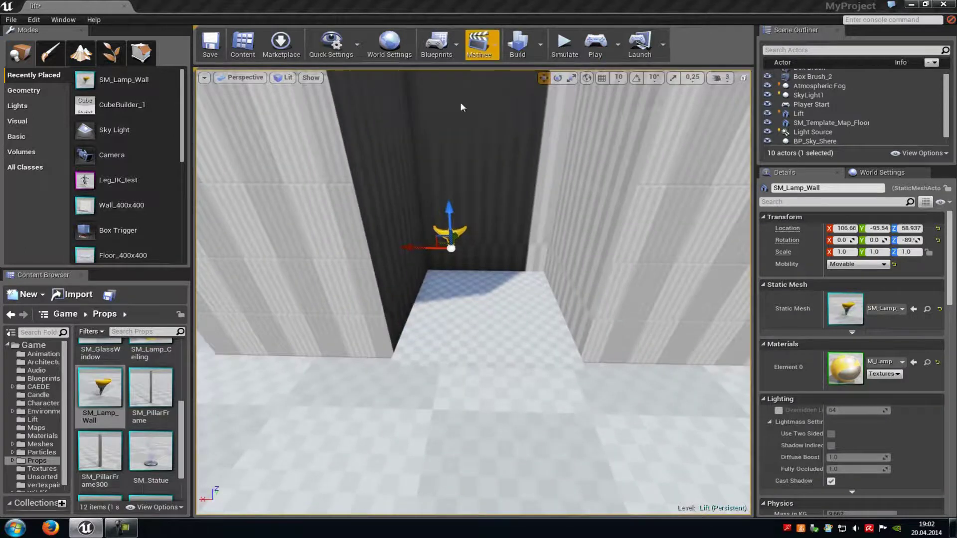
click(448, 50)
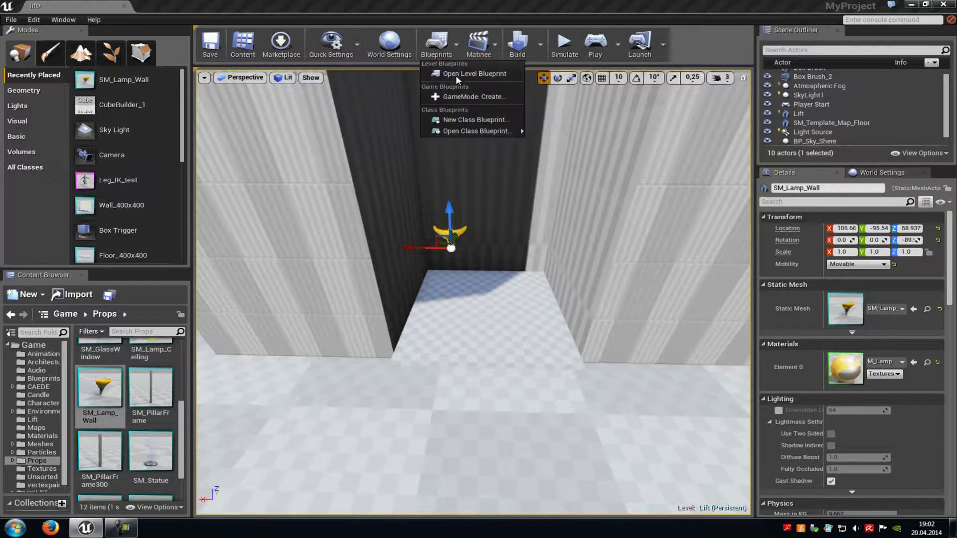
click(451, 72)
right_click(448, 231)
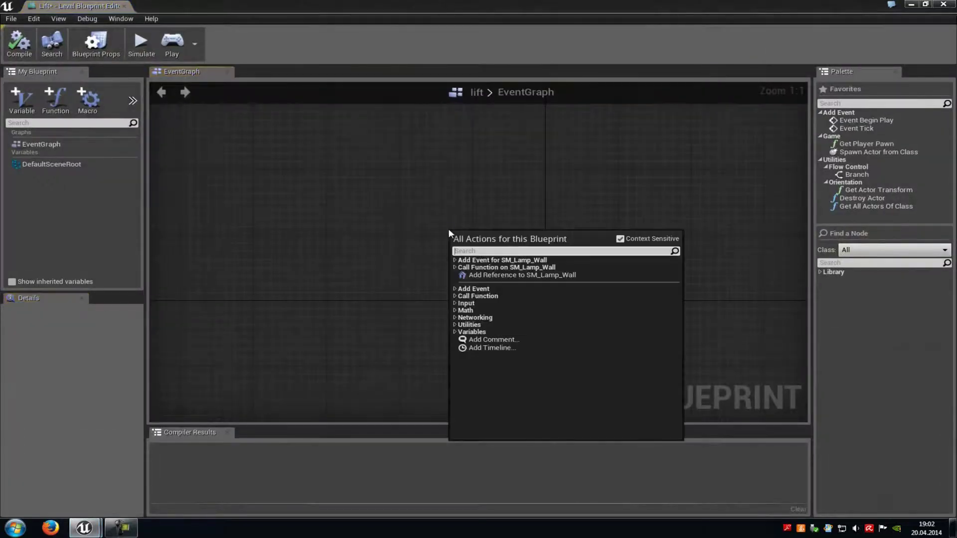
text(attac)
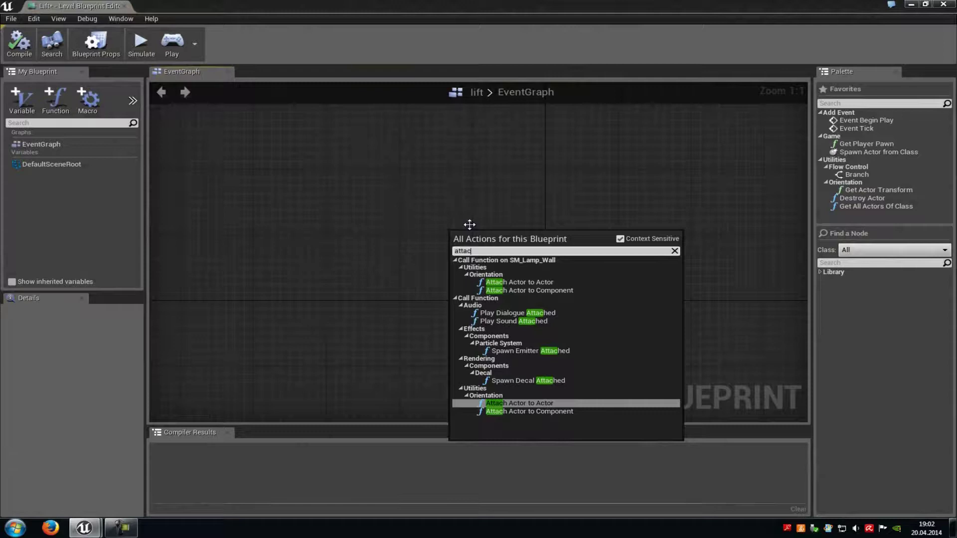
click(517, 282)
Set the Attach Location Type of the Attach Actor to Actor node to KeepWorldPosition
right_drag(570, 323, 557, 289)
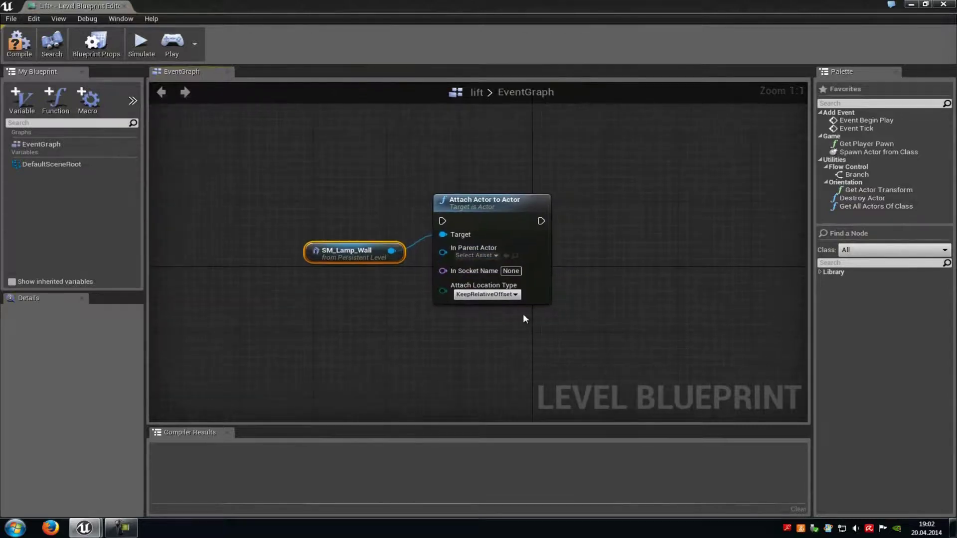
click(511, 295)
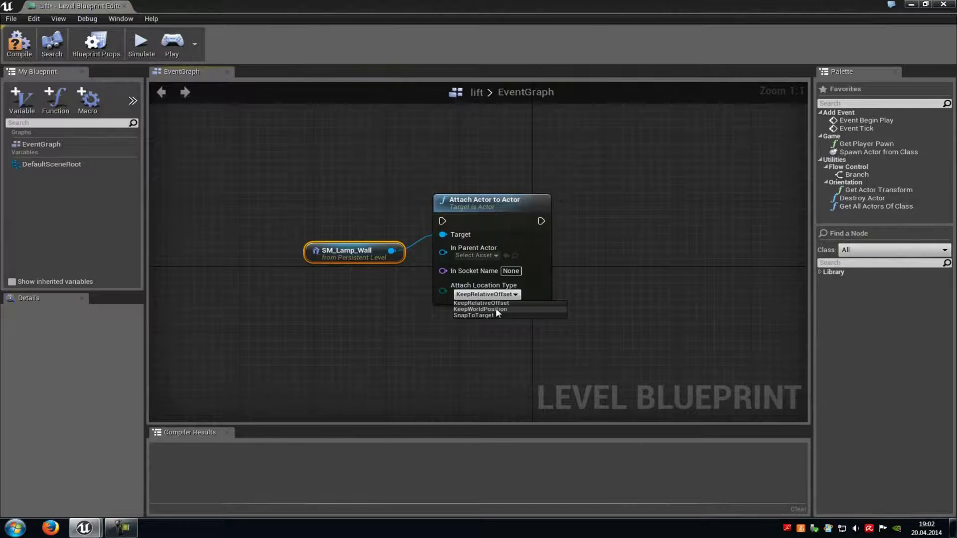
click(495, 310)
click(384, 319)
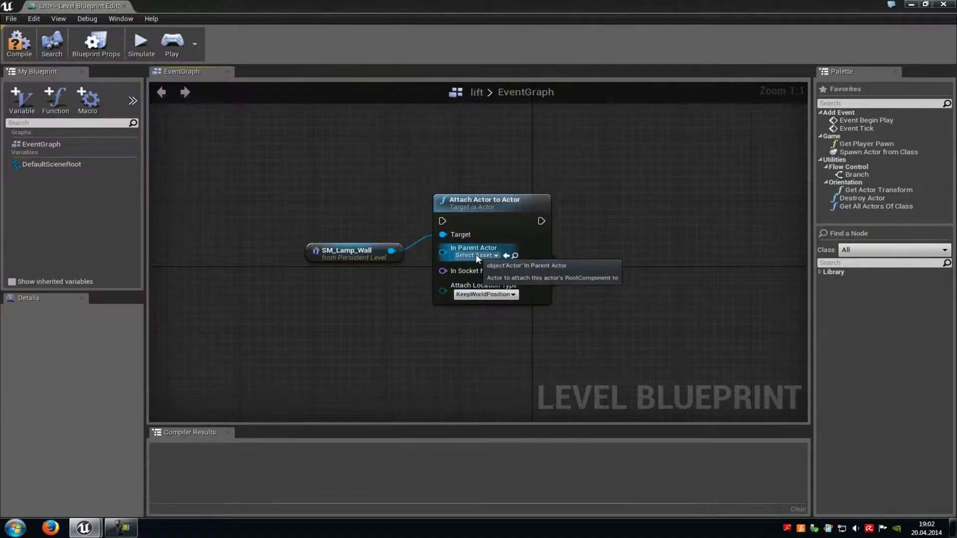
Add a reference to the Lift actor in the level blueprint and connect it to the attach node's In Parent Actor input
click(925, 4)
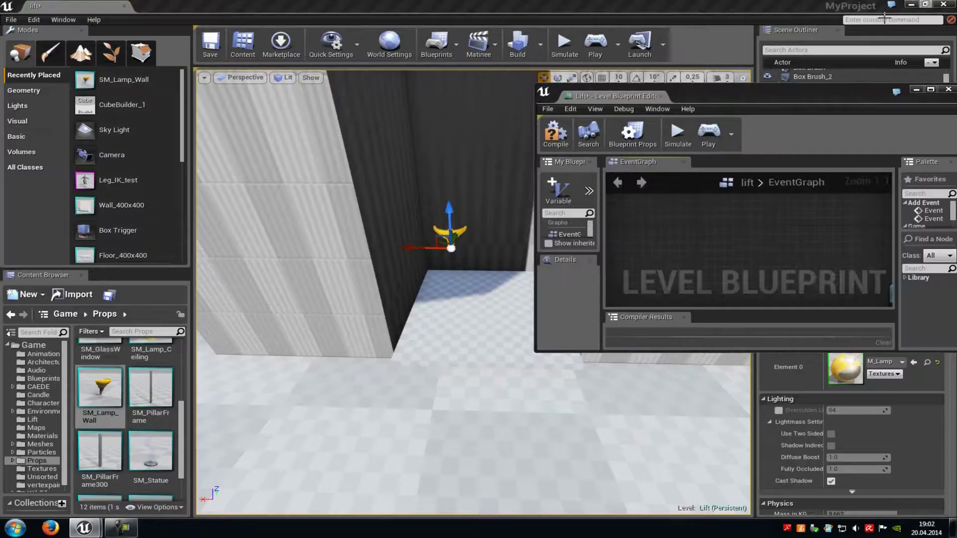
click(459, 335)
drag(954, 96, 671, 109)
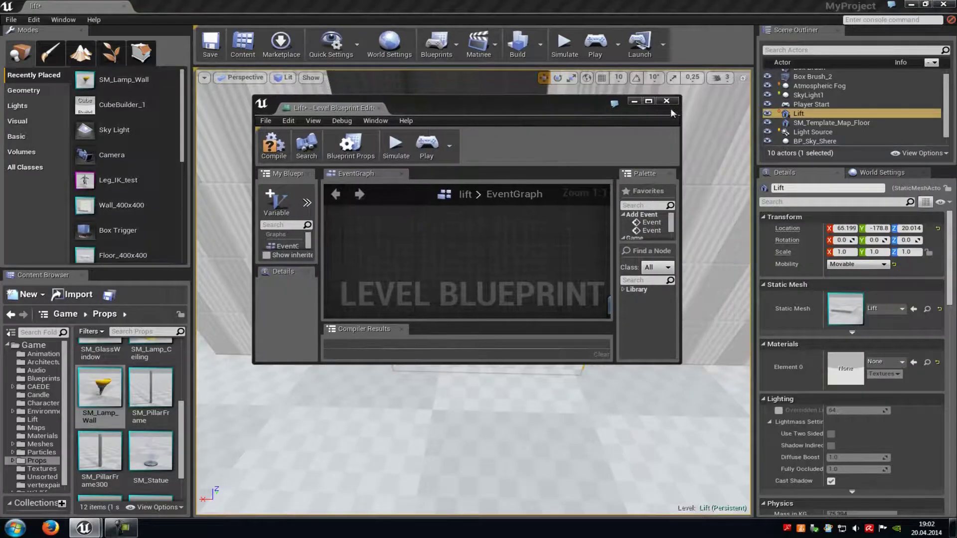
click(651, 103)
right_drag(301, 337, 394, 305)
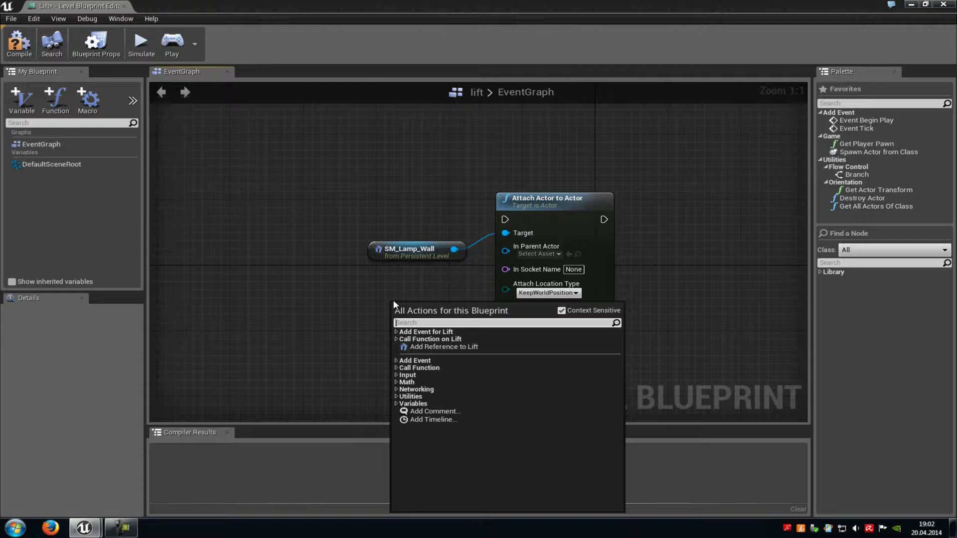
click(417, 346)
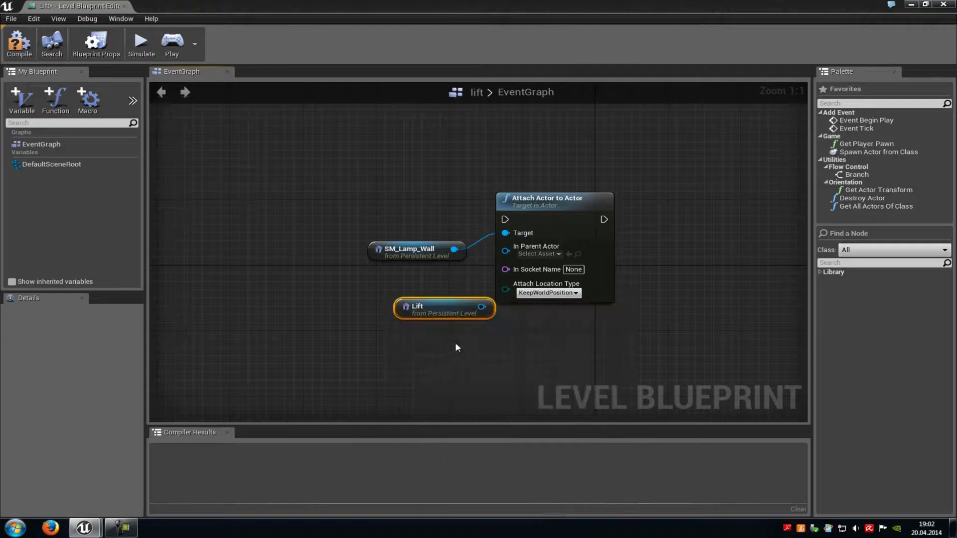
drag(482, 307, 507, 247)
Add an Event Begin Play node and connect its execution output to the Attach Actor to Actor node
right_drag(425, 191, 453, 220)
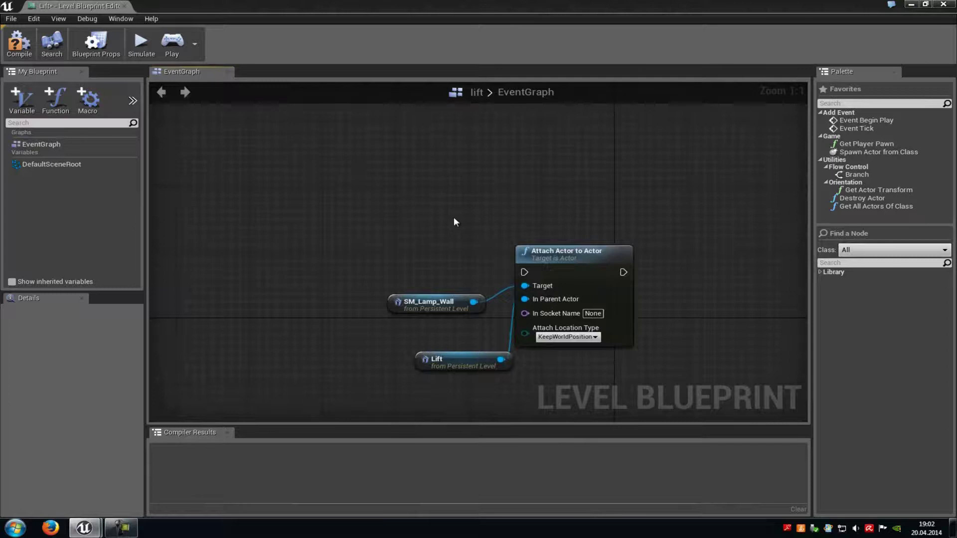
right_click(395, 176)
click(401, 236)
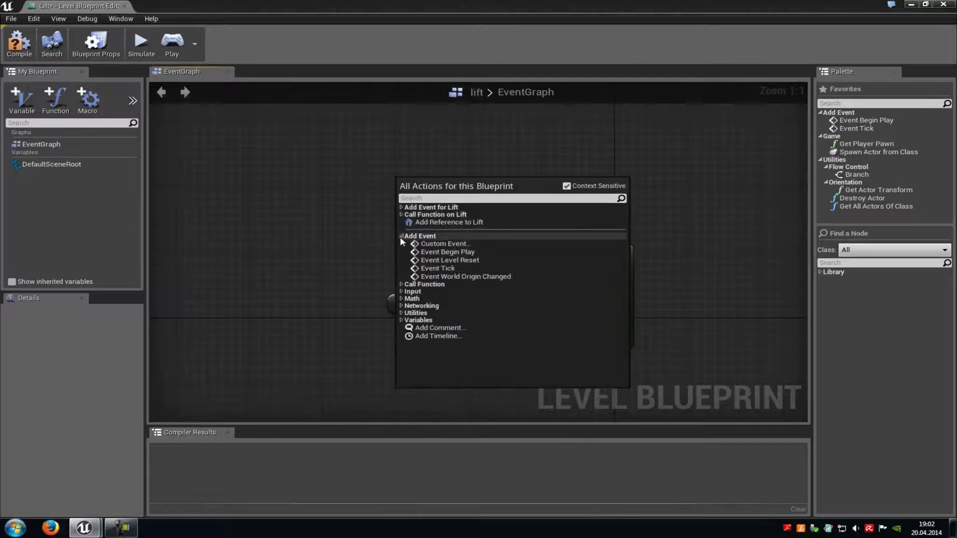
click(443, 252)
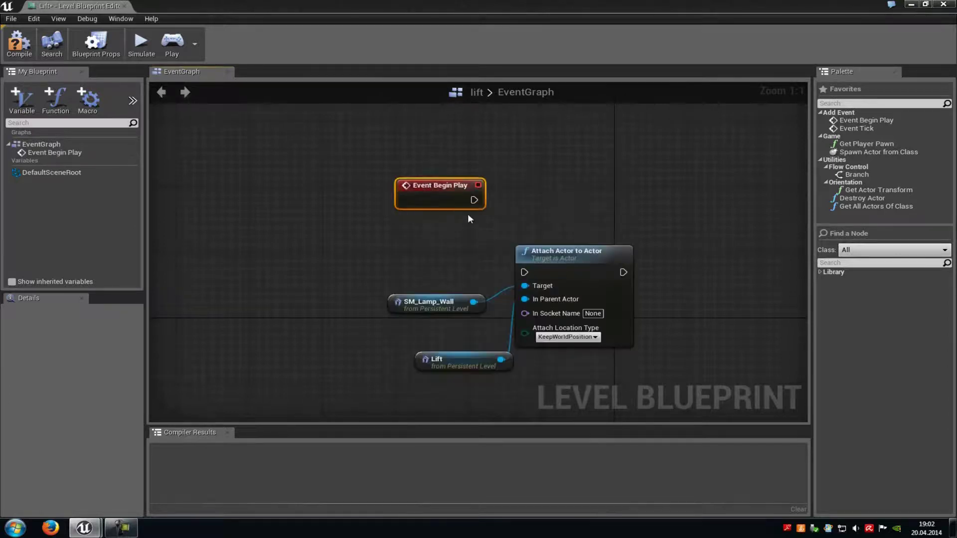
drag(471, 199, 524, 272)
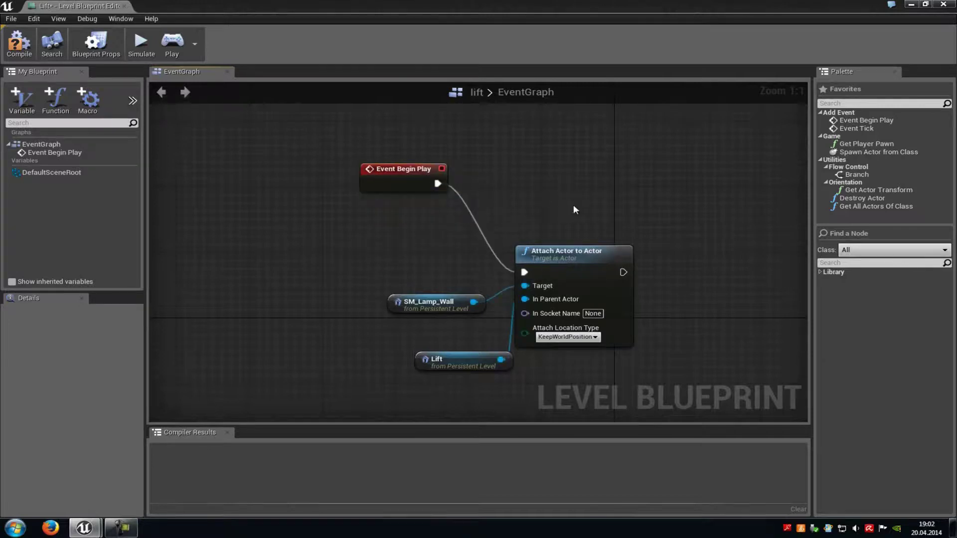
Compile the level blueprint and close its editor
right_drag(672, 240, 620, 232)
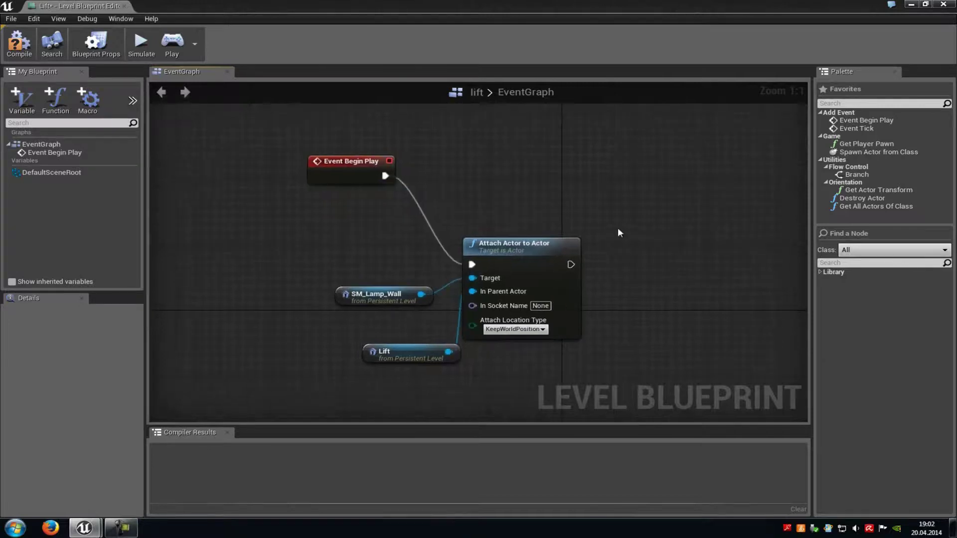
click(369, 298)
click(424, 355)
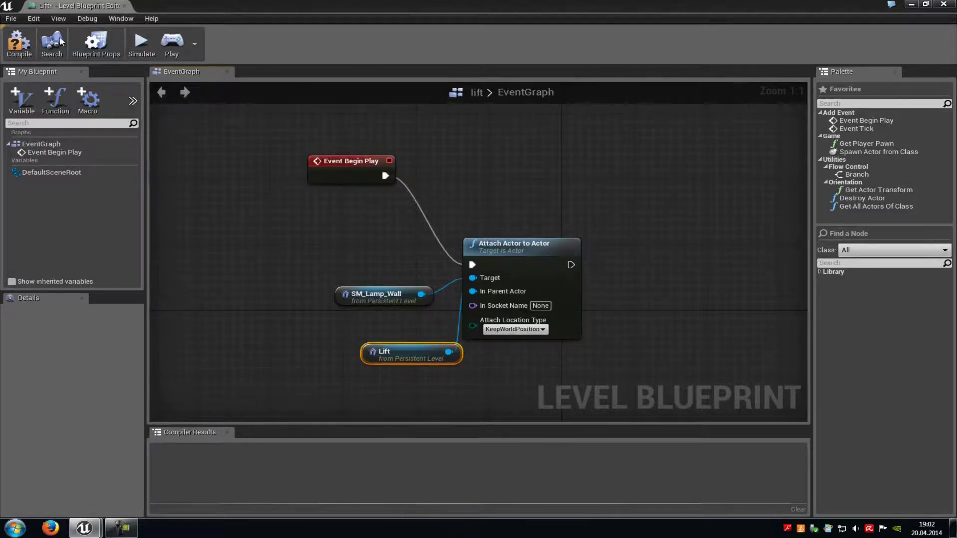
click(19, 42)
click(943, 4)
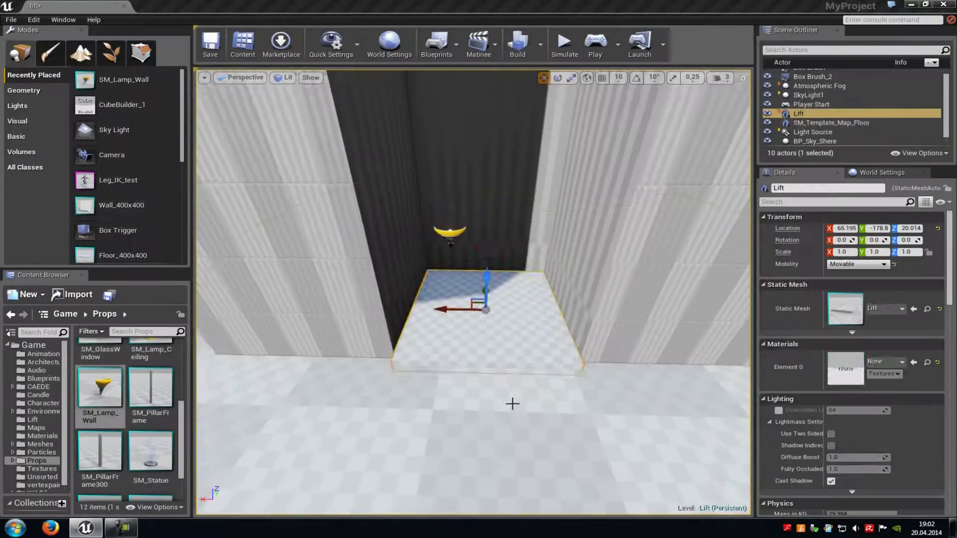
Add a new Matinee to the level and open it for editing
click(512, 403)
scroll(509, 402, down, 7)
scroll(508, 383, up, 3)
click(497, 336)
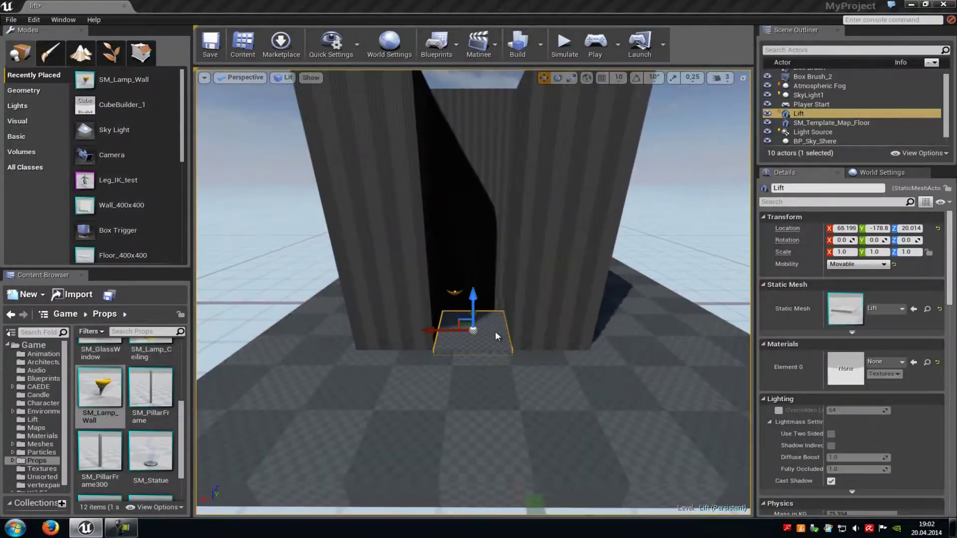
right_drag(491, 324, 477, 206)
scroll(465, 286, down, 3)
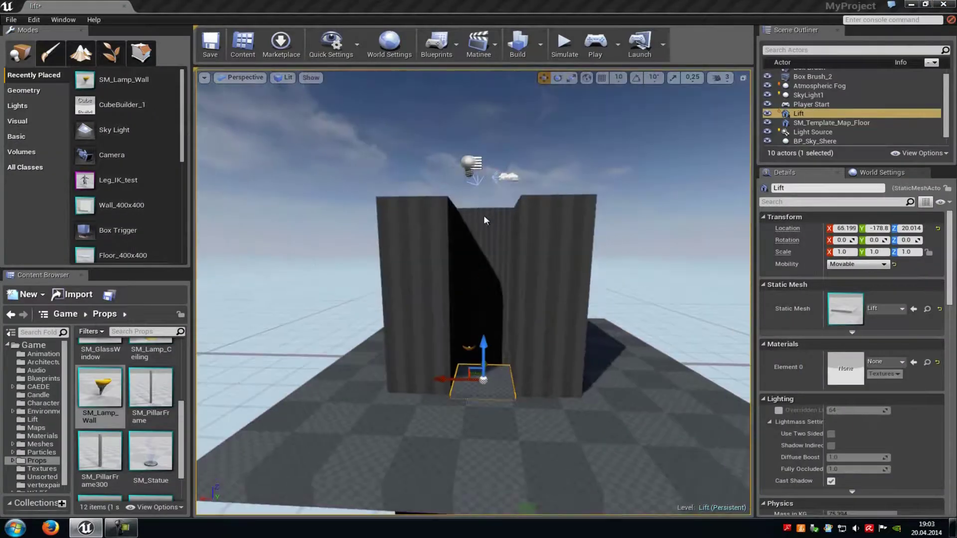
scroll(489, 223, up, 5)
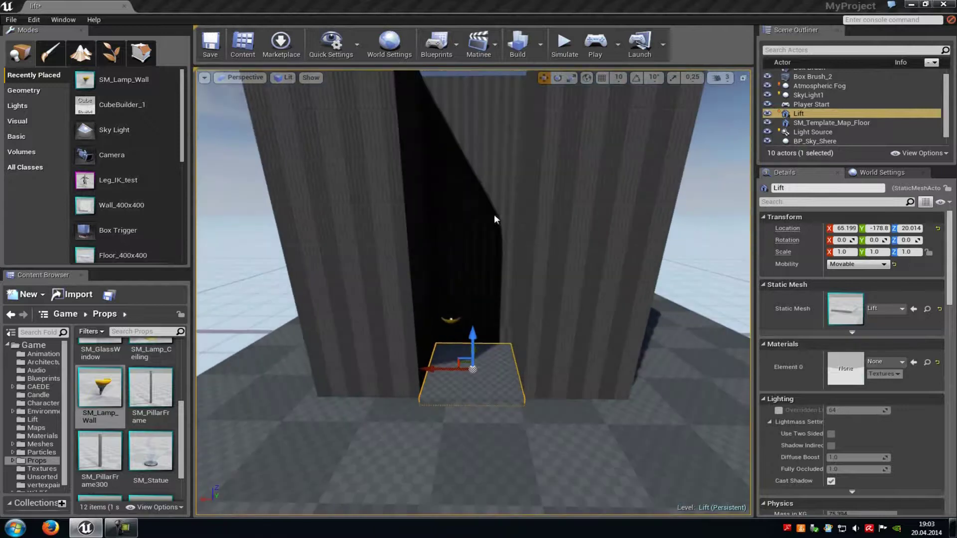
click(488, 53)
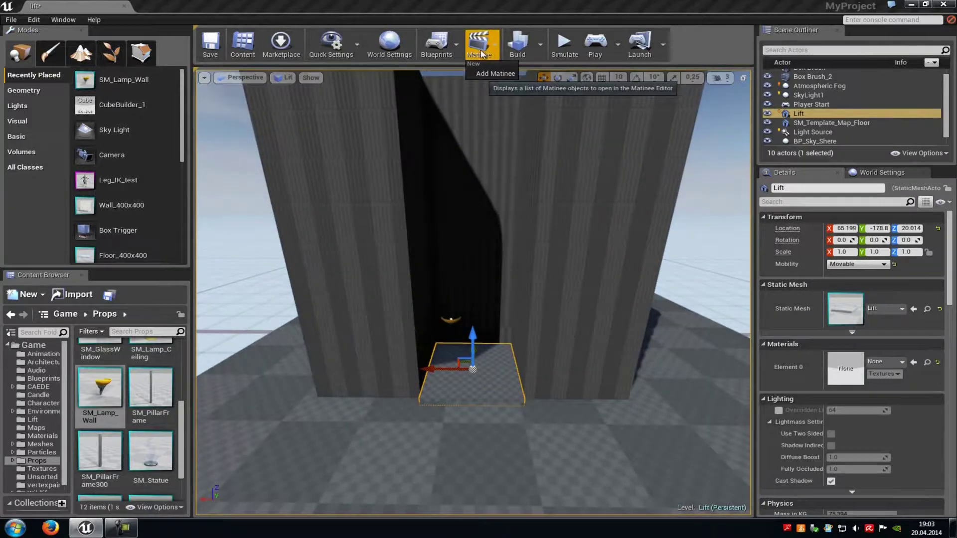
click(493, 72)
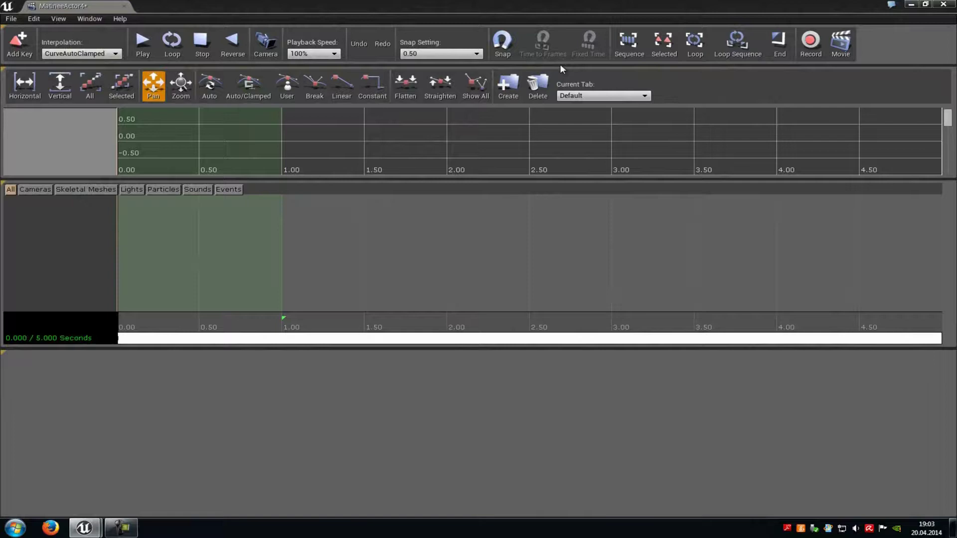
Add a new empty group to the Matinee, keeping the default name New Group
right_click(59, 198)
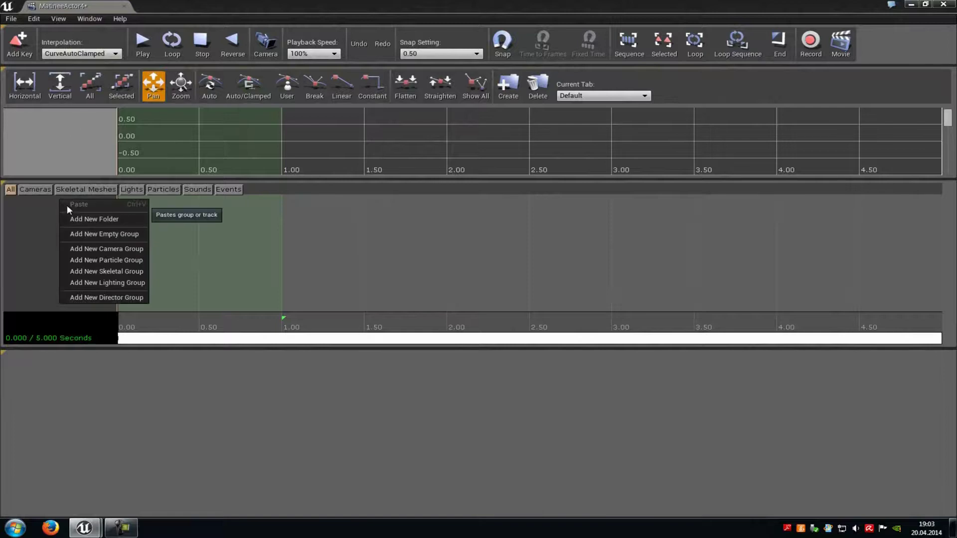
click(100, 236)
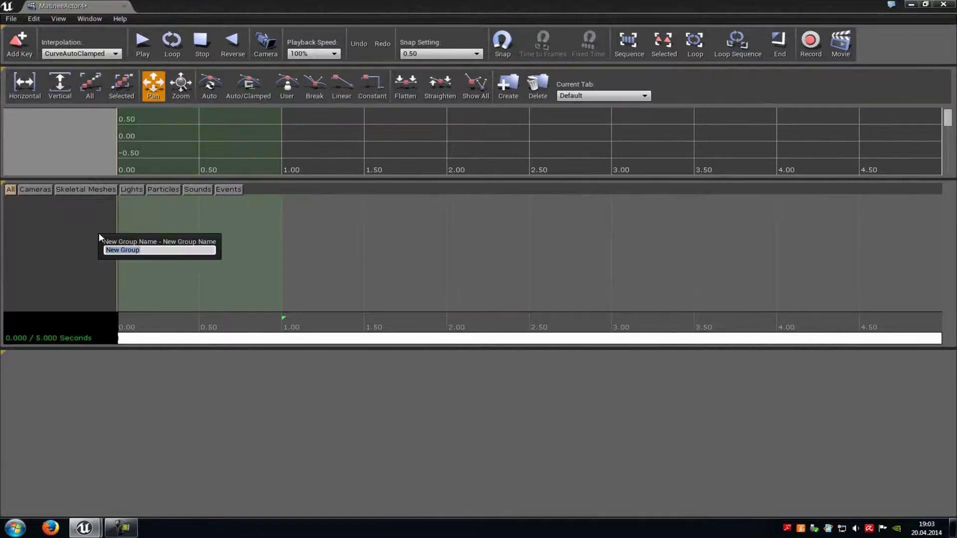
key(Return)
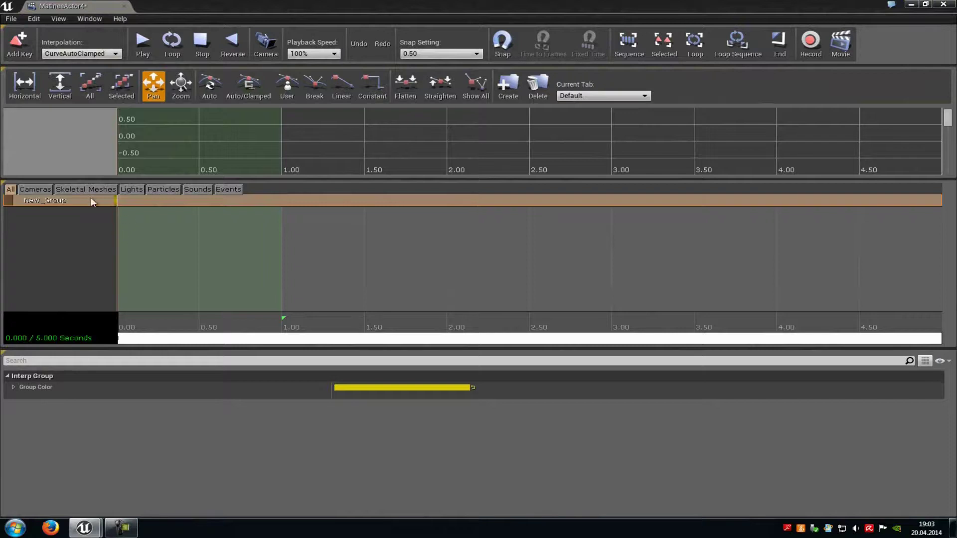
Select the lift platform in the level and add it as an actor to the New_Group group
click(925, 5)
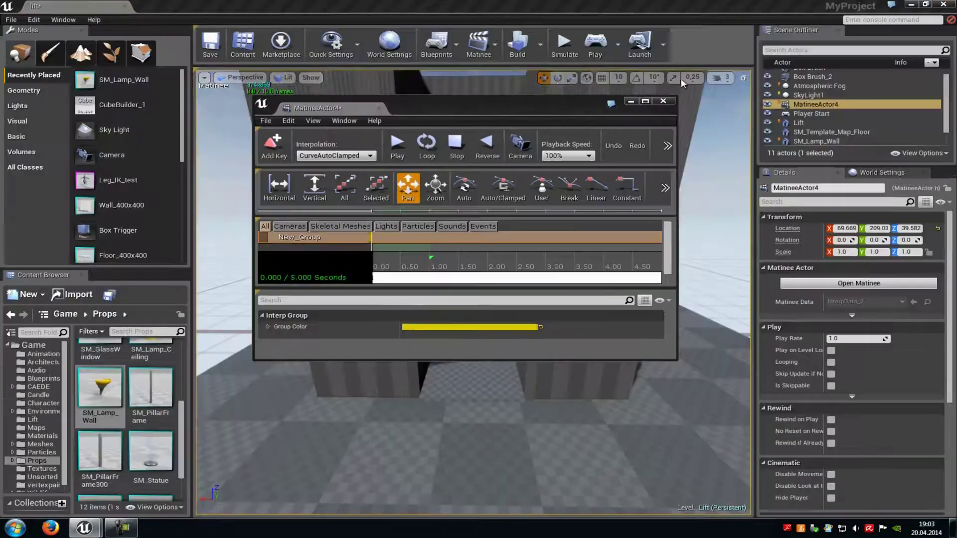
click(468, 384)
click(645, 101)
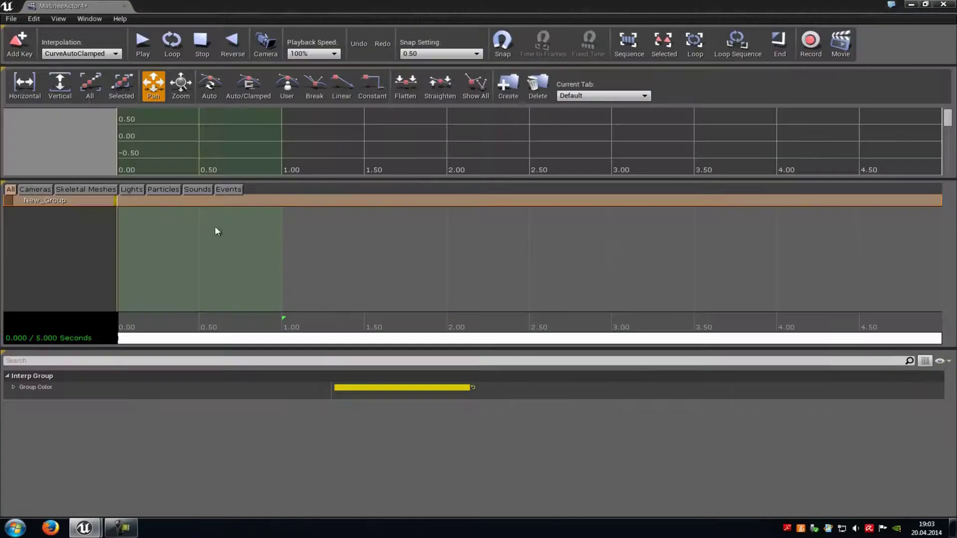
right_click(71, 204)
mouse_move(105, 204)
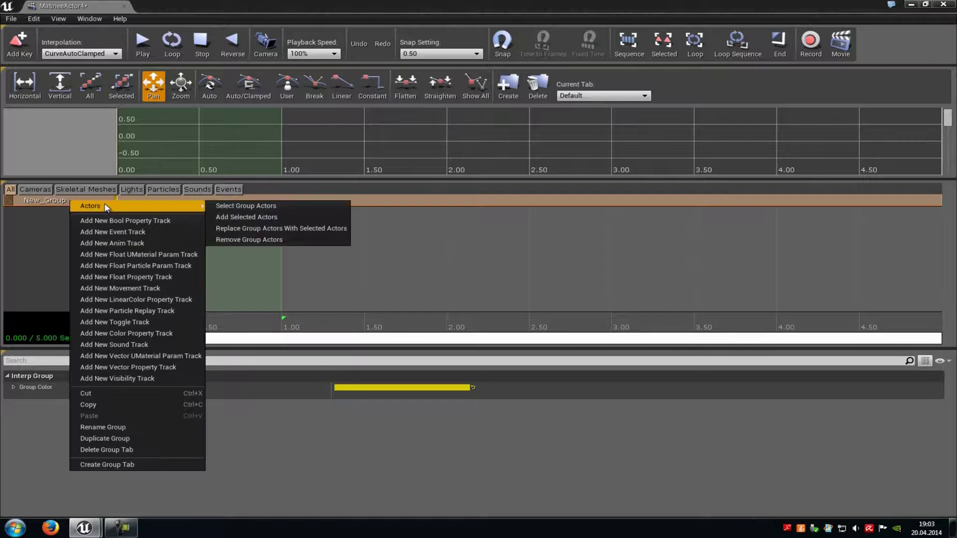
click(257, 216)
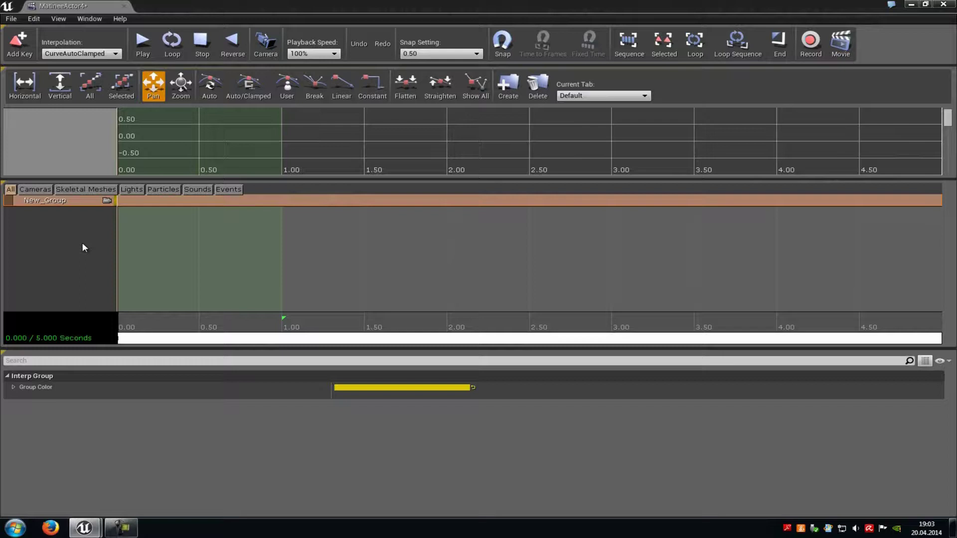
Add a new Movement track to the lift's group
right_click(64, 201)
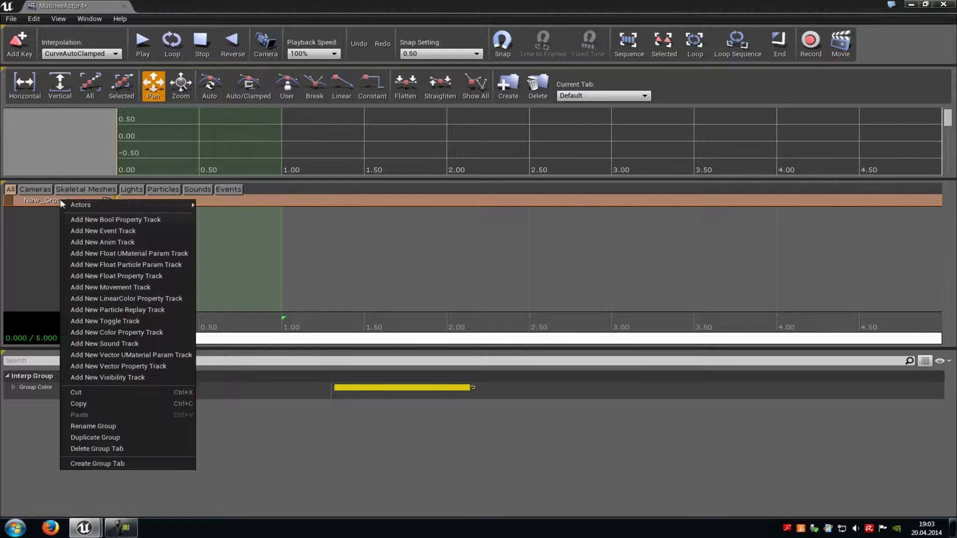
mouse_move(64, 205)
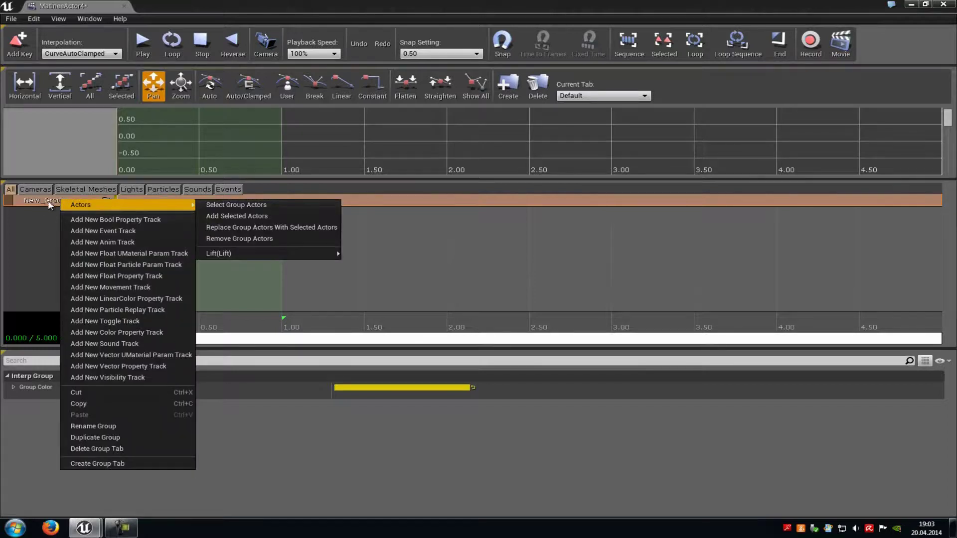
click(97, 287)
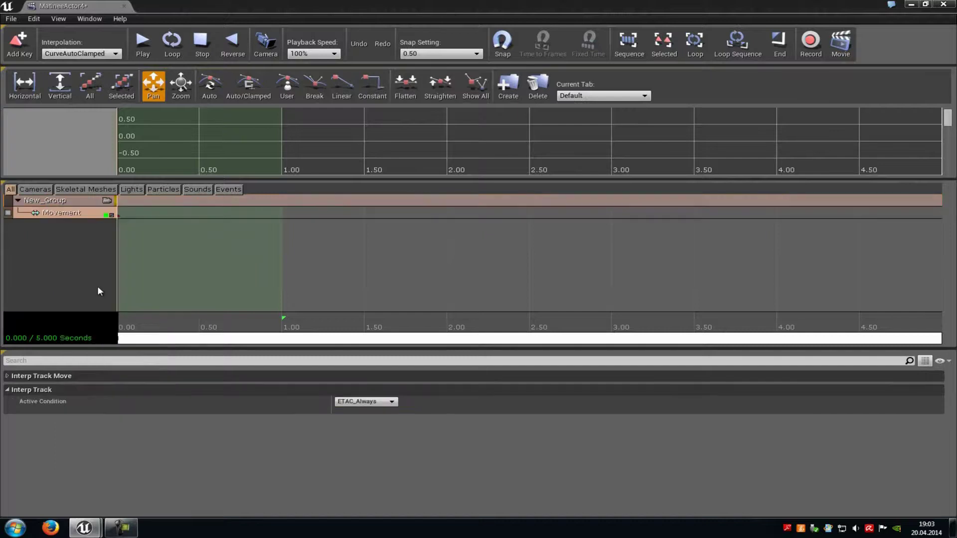
Move the Matinee window clear of the lift and extend the end of the green loop section to 5.00 seconds
click(926, 5)
drag(435, 113, 711, 120)
scroll(717, 255, down, 3)
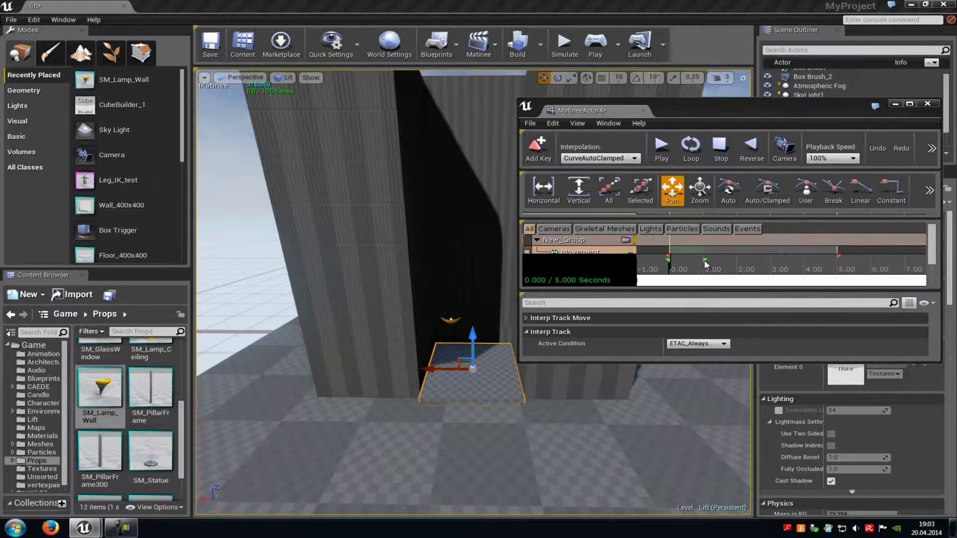
right_drag(480, 411, 475, 409)
click(668, 258)
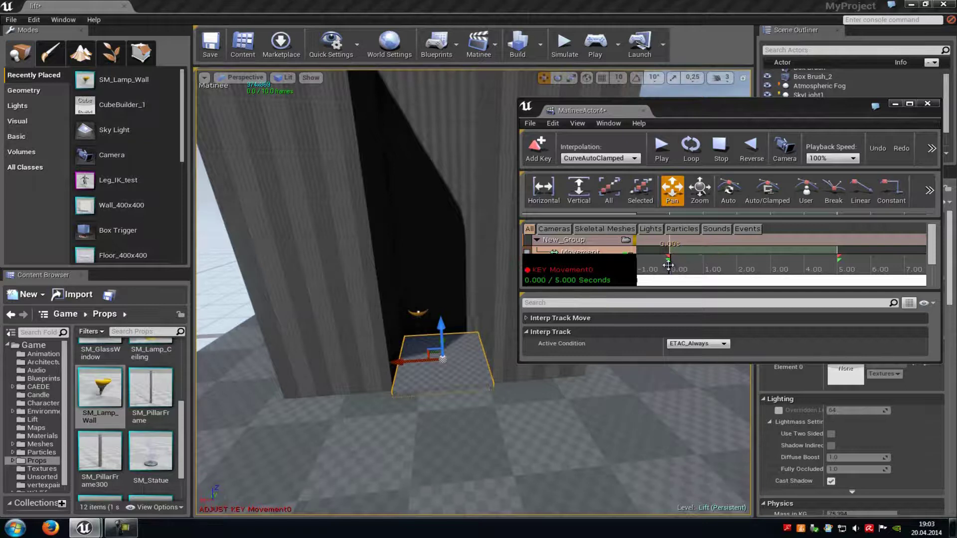
Set a movement key at 5.00 seconds with the lift platform raised to the top of the shaft
drag(668, 267, 834, 276)
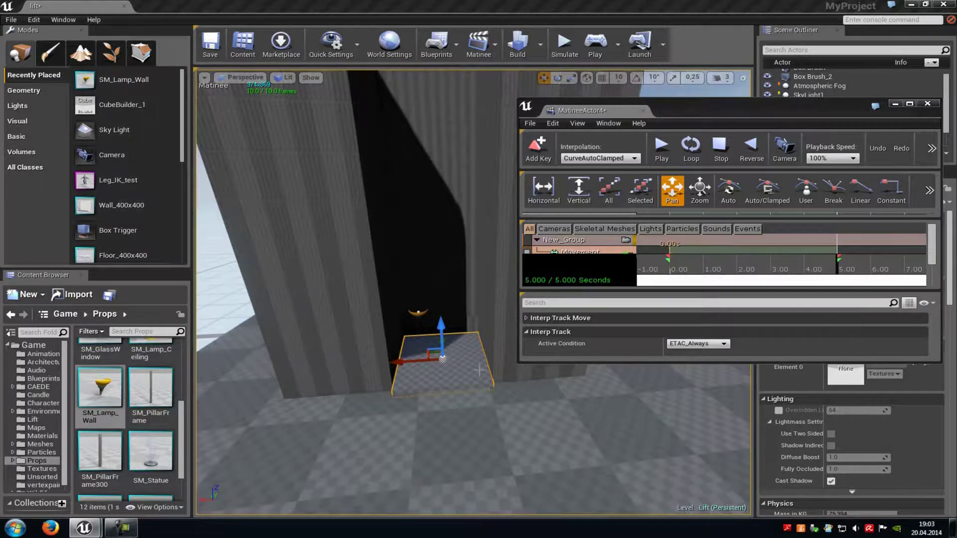
scroll(489, 358, down, 5)
drag(430, 329, 442, 98)
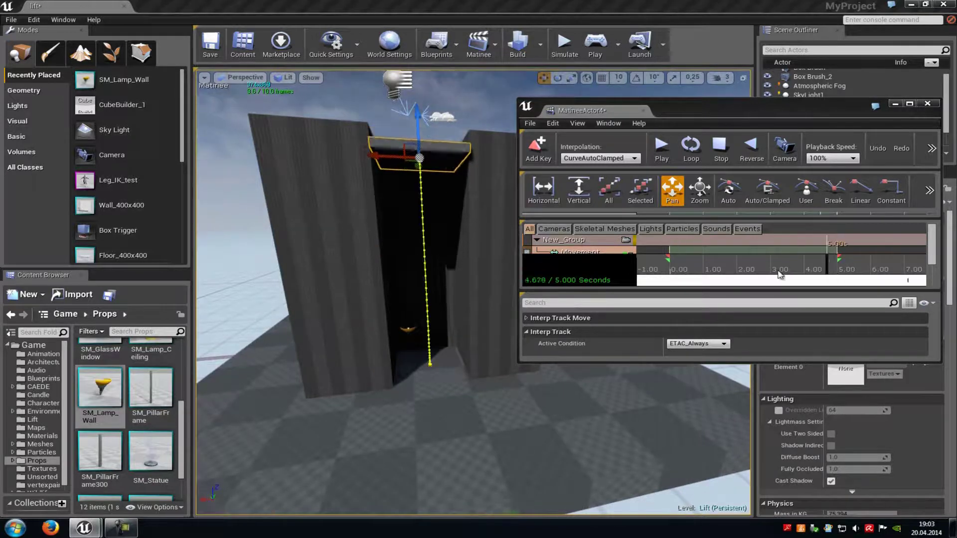
Scrub the lift animation back to the start of the timeline and close the Matinee editor
click(659, 278)
mouse_move(659, 278)
mouse_down()
mouse_move(840, 278)
mouse_move(665, 278)
mouse_up()
drag(765, 274, 667, 277)
click(927, 104)
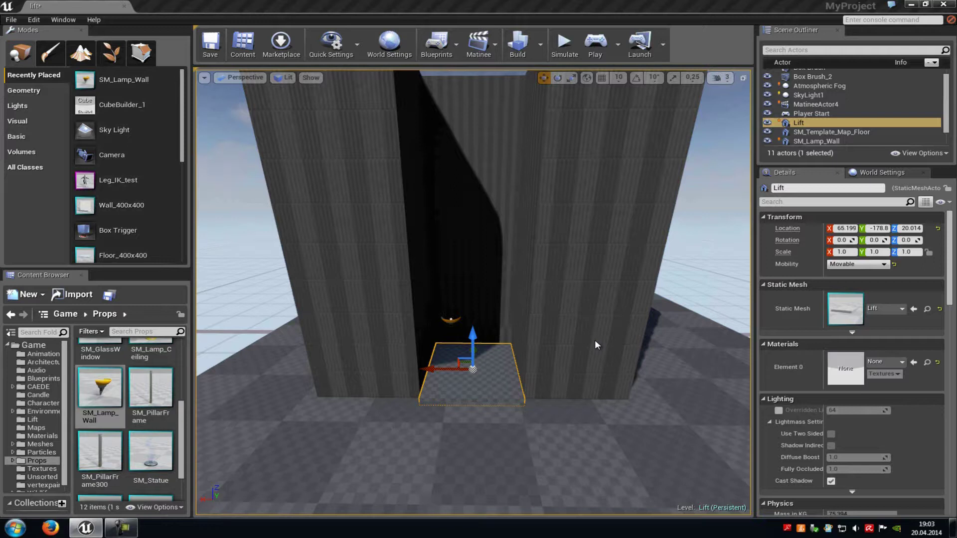
Select MatineeActor4 in the level and open the level blueprint
scroll(601, 343, up, 5)
scroll(603, 340, down, 5)
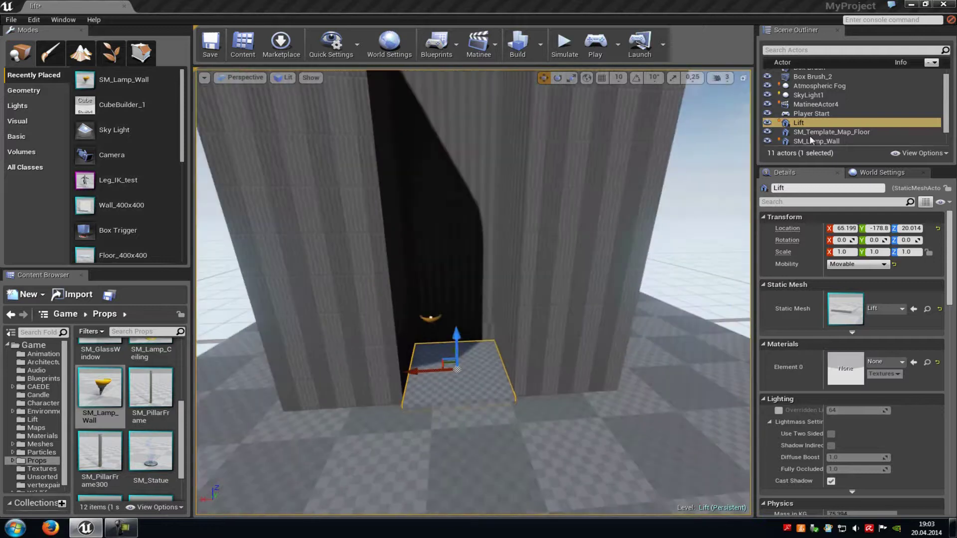
click(838, 103)
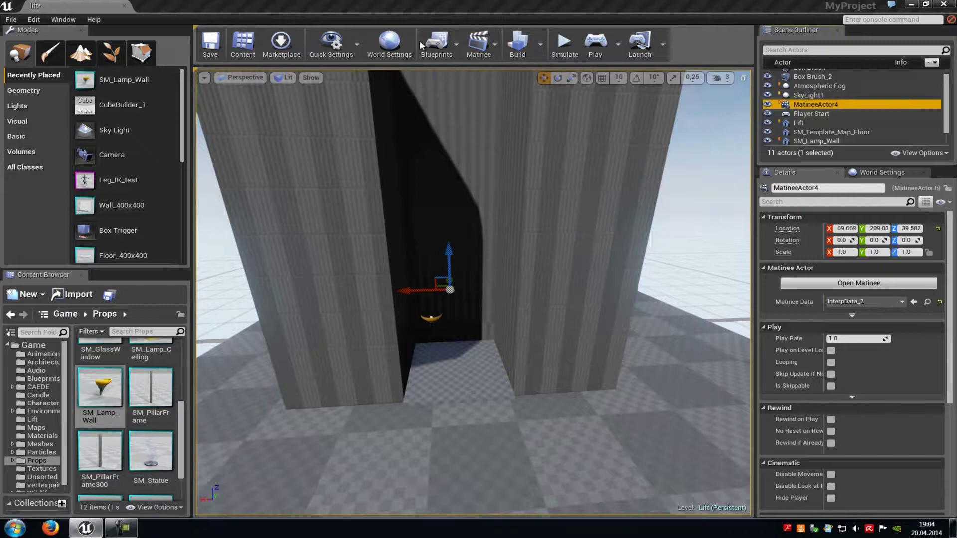
click(437, 44)
click(454, 73)
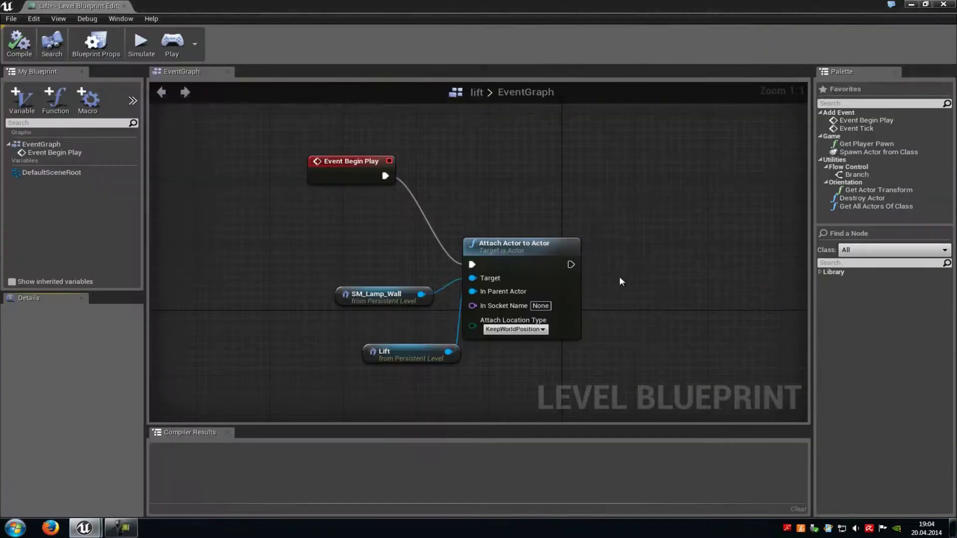
Add a Play node for MatineeActor4 beside the Attach Actor to Actor node
right_drag(621, 282, 539, 262)
right_click(568, 222)
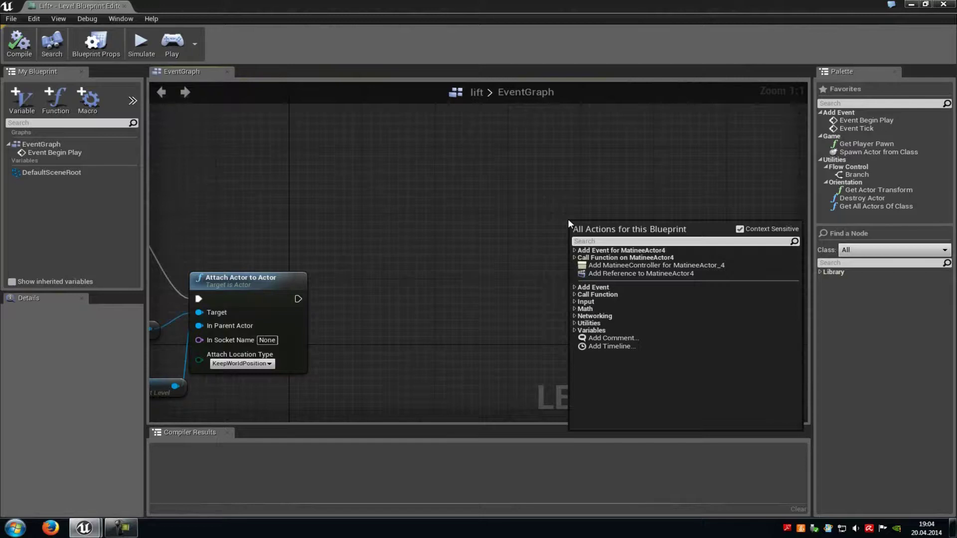
text(paly)
key(BackSpace)
key(BackSpace)
key(BackSpace)
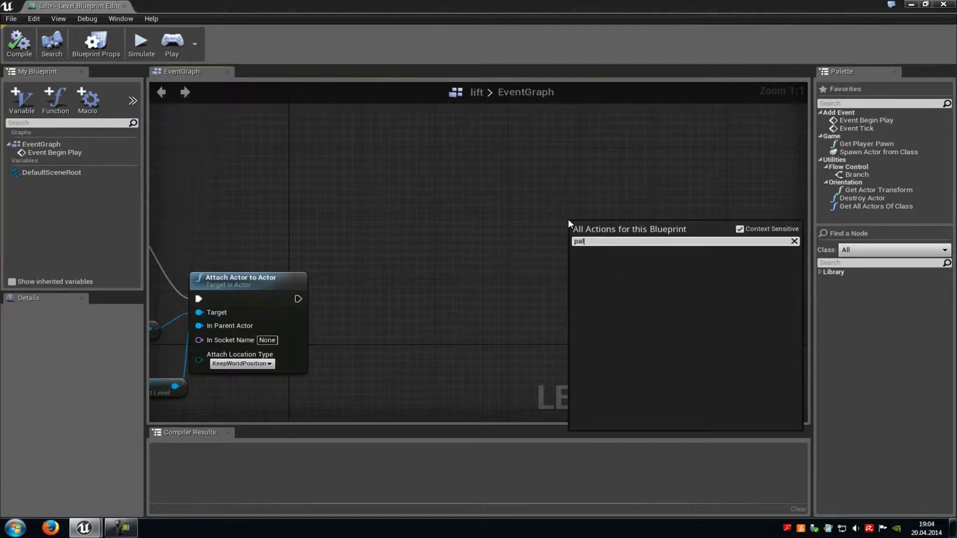
text(lay)
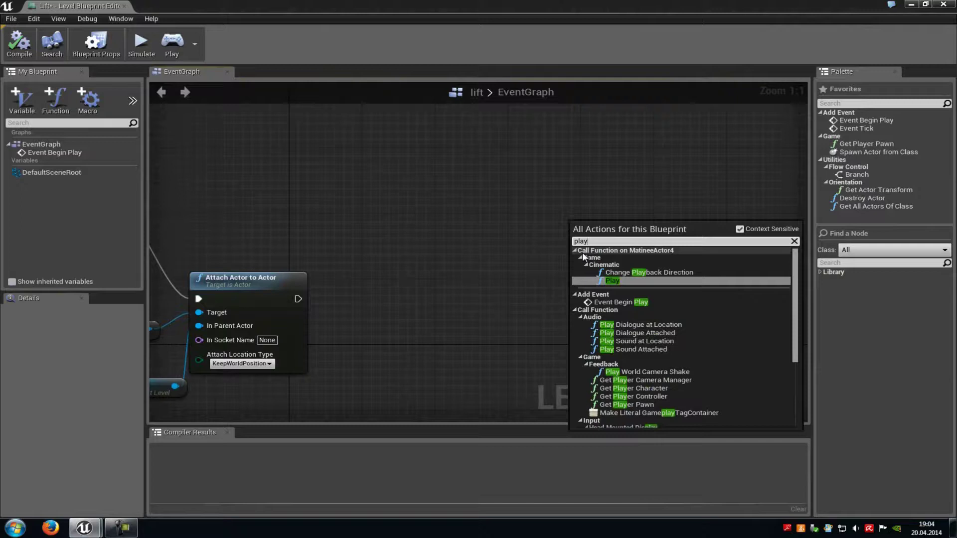
click(623, 281)
Add a Reverse node for MatineeActor4 below the Play node and close the level blueprint window
right_drag(627, 279, 591, 211)
right_click(565, 299)
text(reve)
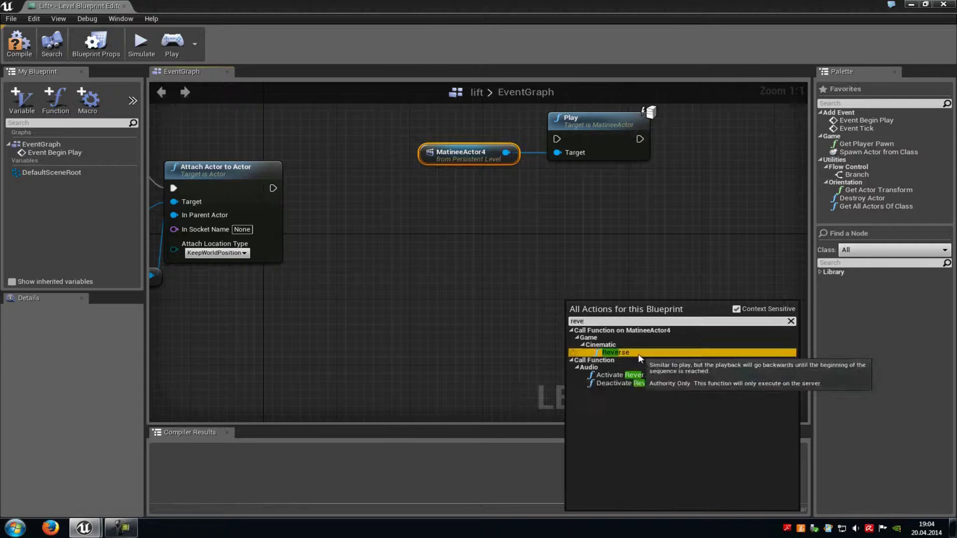
click(638, 354)
click(925, 4)
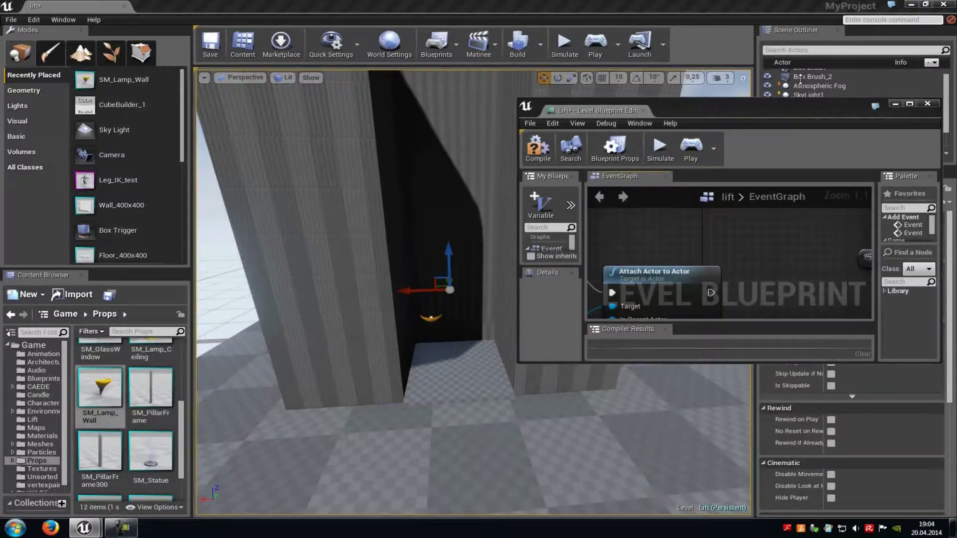
drag(819, 99, 548, 99)
click(654, 102)
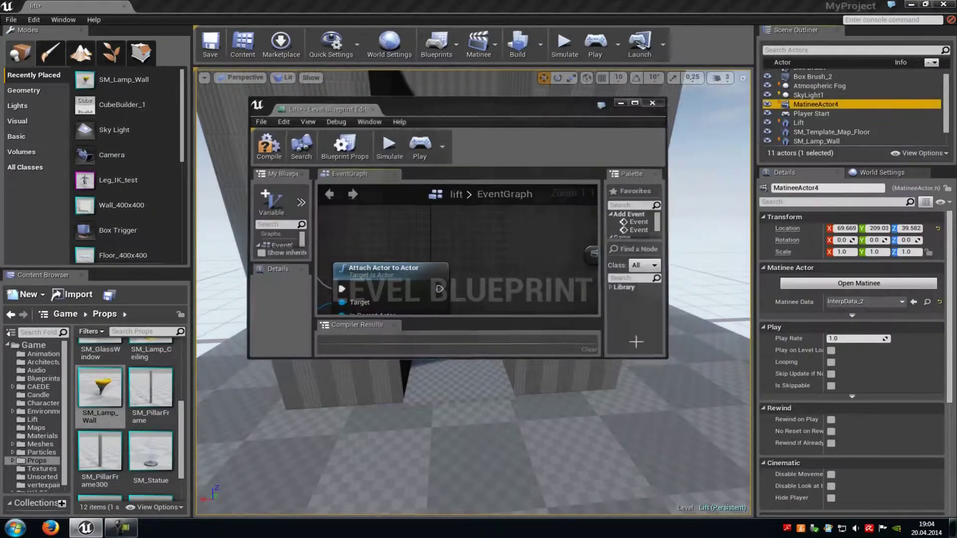
Place a Box Trigger on the lift platform near the wall lamp
click(654, 355)
right_drag(654, 345, 636, 357)
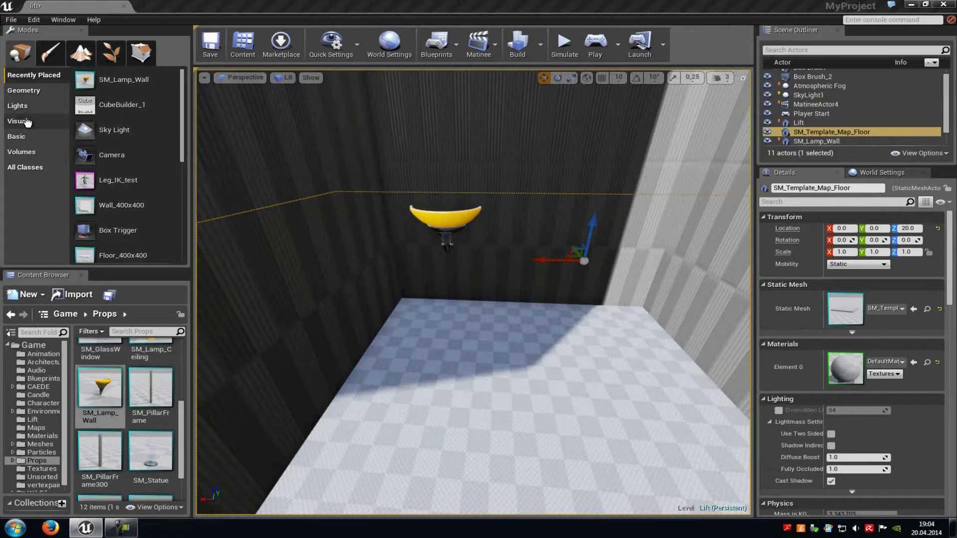
click(15, 136)
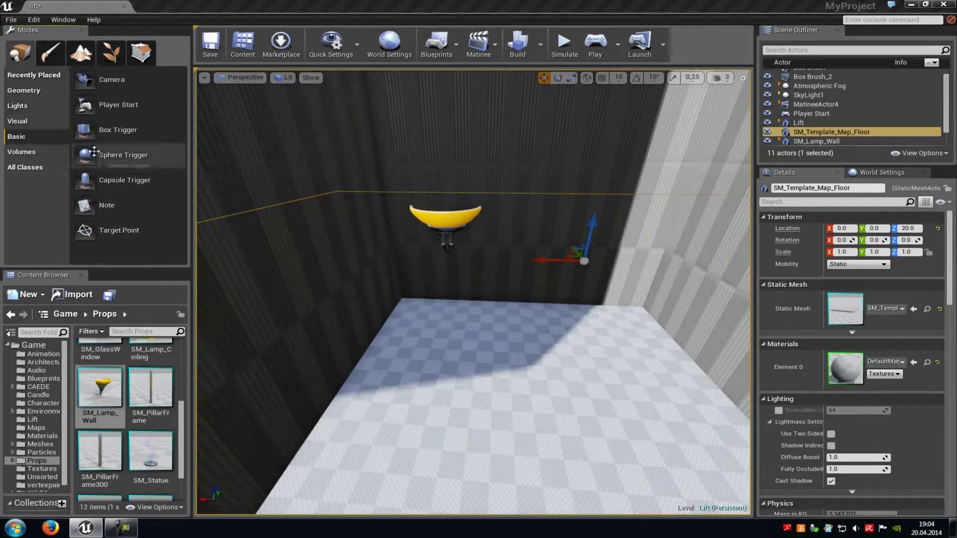
drag(318, 248, 458, 311)
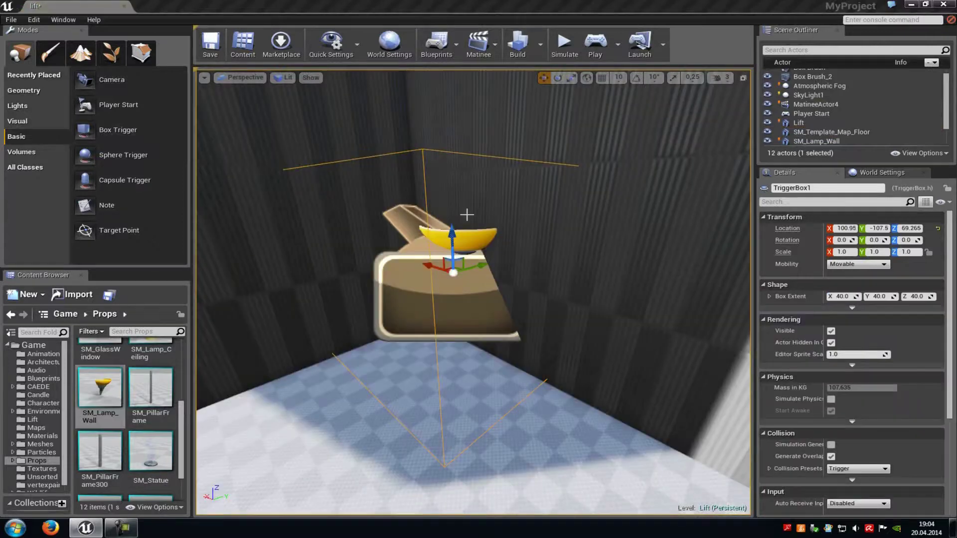
Shift the trigger box sideways on the lift platform to an X location of about 114
right_drag(467, 215, 410, 224)
drag(429, 234, 407, 233)
key(s)
right_drag(407, 233, 518, 306)
Add an OnActorBeginOverlap event for the lift platform's trigger box to the level blueprint, near the Play node
click(451, 49)
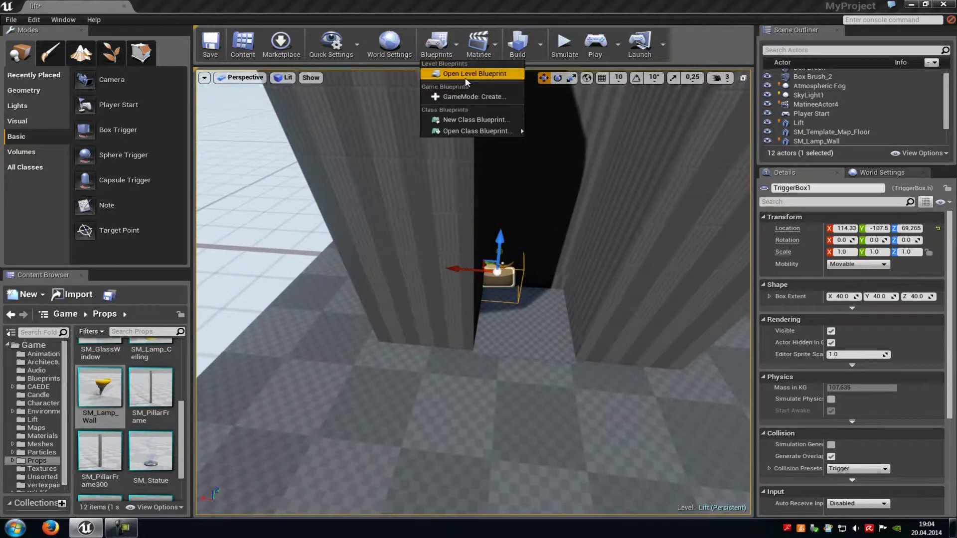
click(456, 75)
click(641, 99)
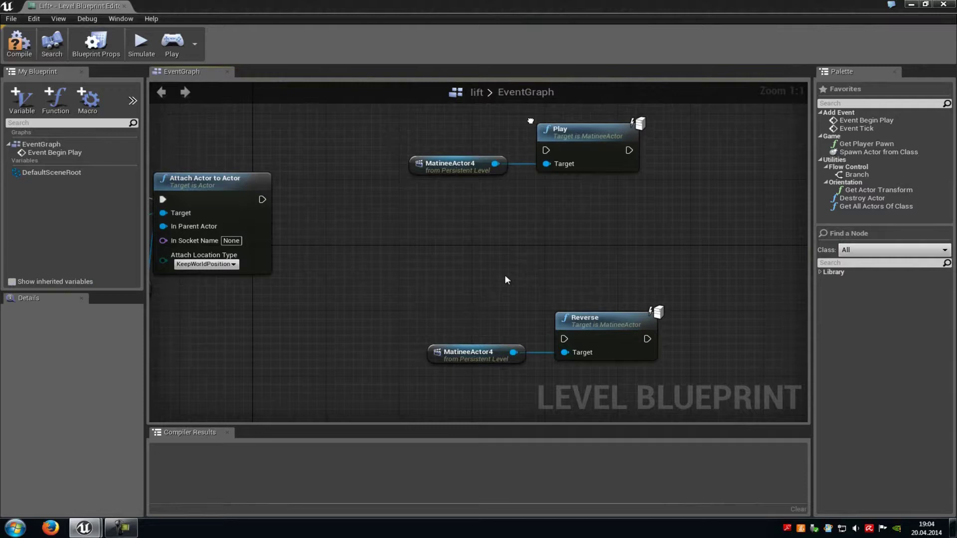
right_click(331, 182)
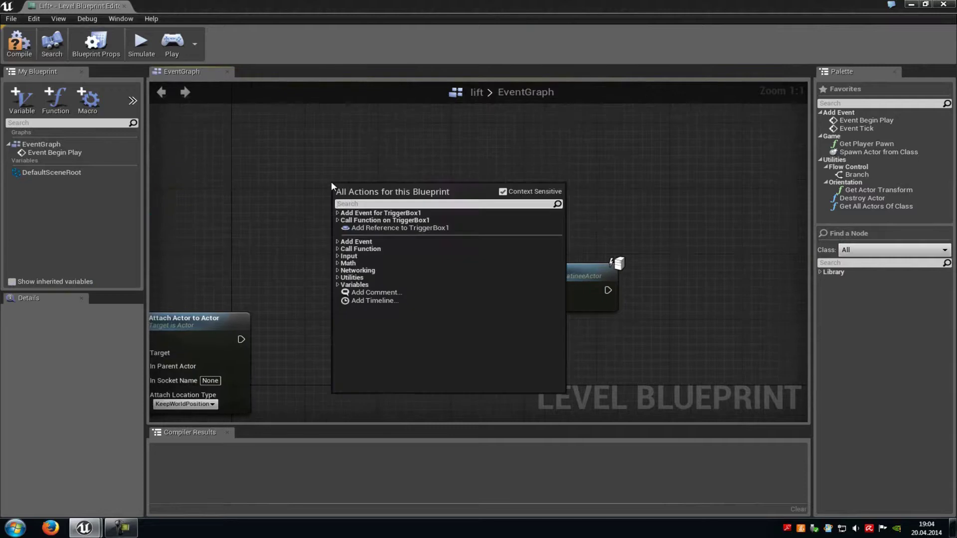
click(338, 213)
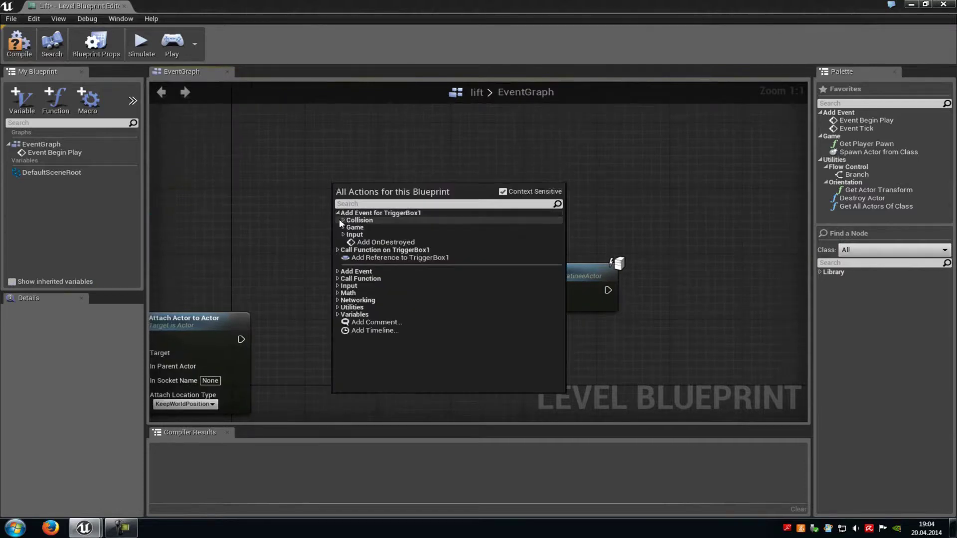
click(344, 220)
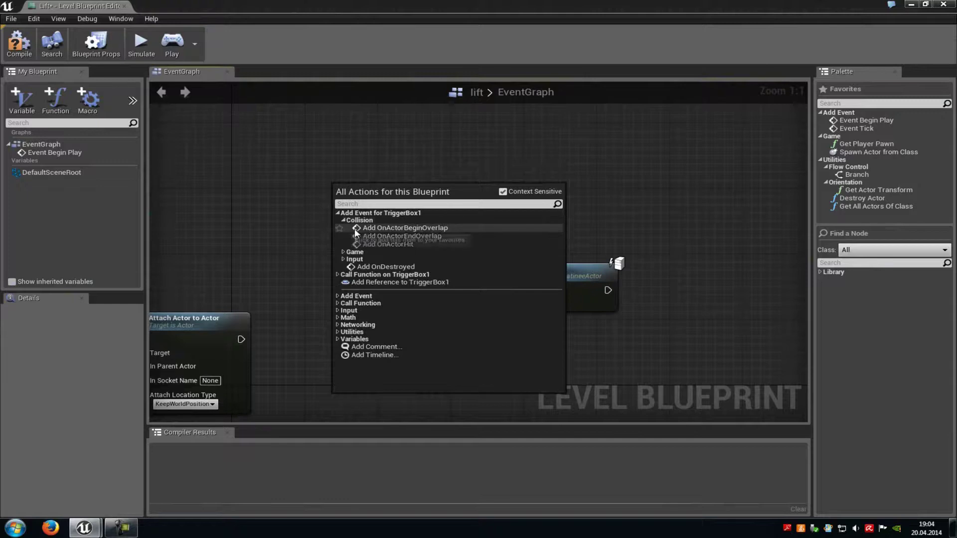
click(435, 229)
Connect the trigger box's overlap event to the Play node's execution input and close the level blueprint window
right_drag(483, 197, 430, 192)
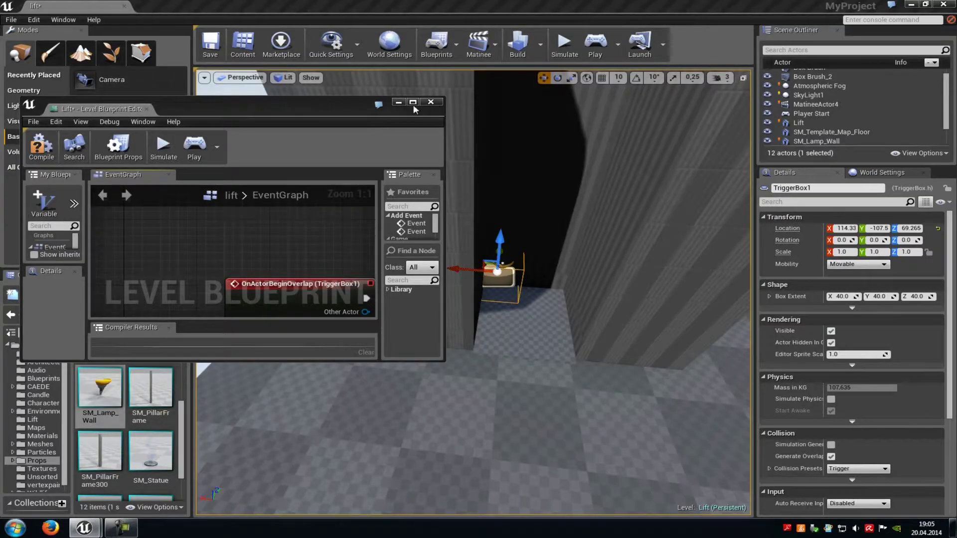
right_drag(538, 334, 391, 13)
click(431, 102)
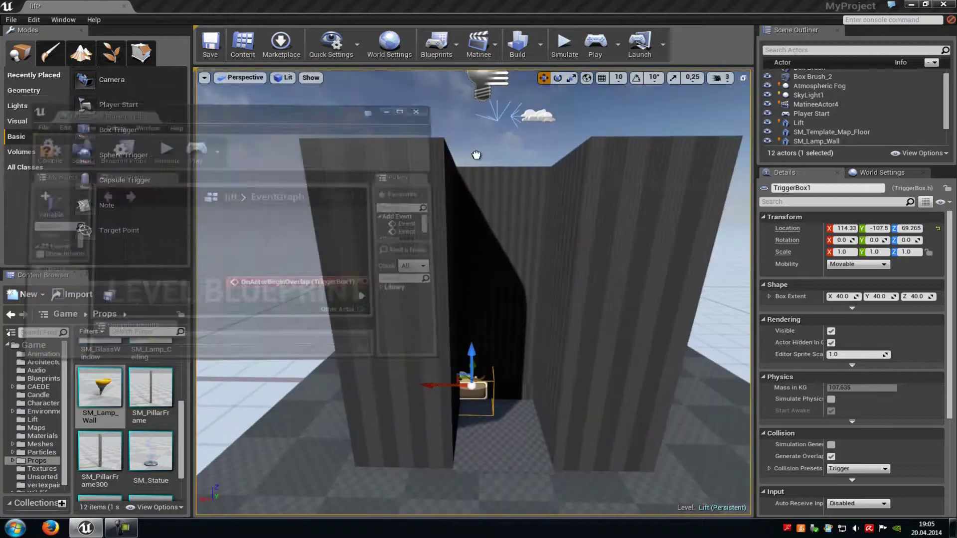
Duplicate the trigger box straight up to the top of the lift shaft, at a Z location of about 531
right_drag(476, 155, 468, 190)
key(w)
scroll(469, 189, down, 5)
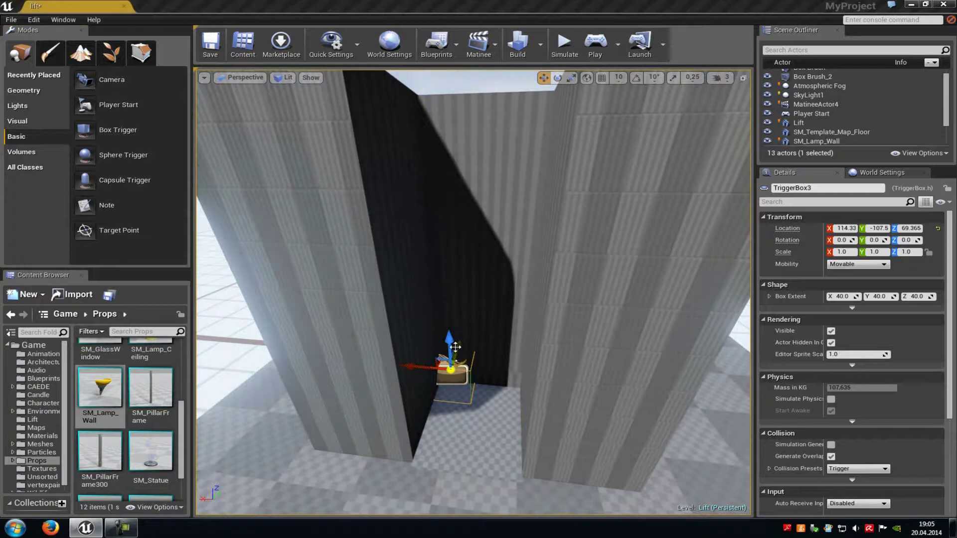
alt+drag(448, 338, 492, 46)
right_drag(483, 115, 441, 163)
key(w)
drag(452, 280, 454, 231)
key(f)
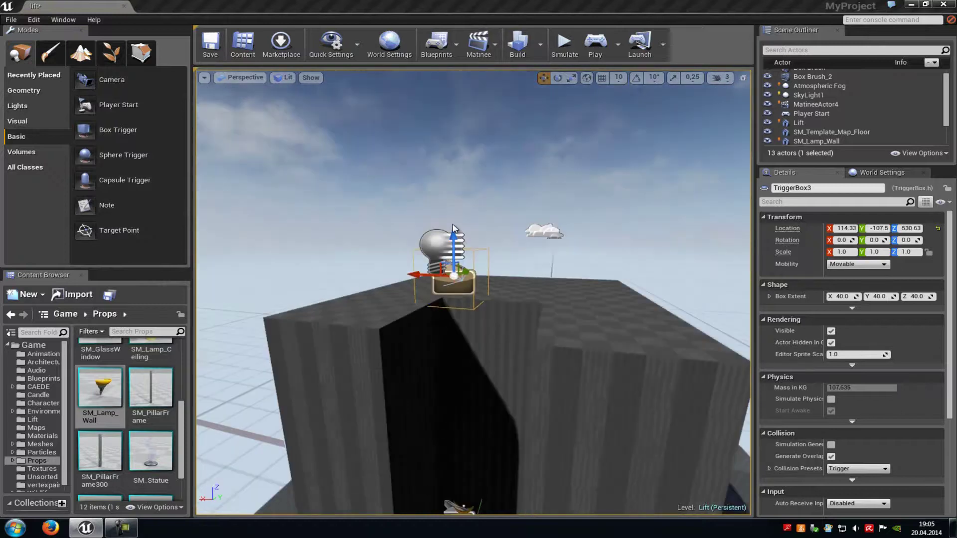
Add an OnActorBeginOverlap event for the upper trigger box in the level blueprint and connect it to the Reverse node
click(436, 43)
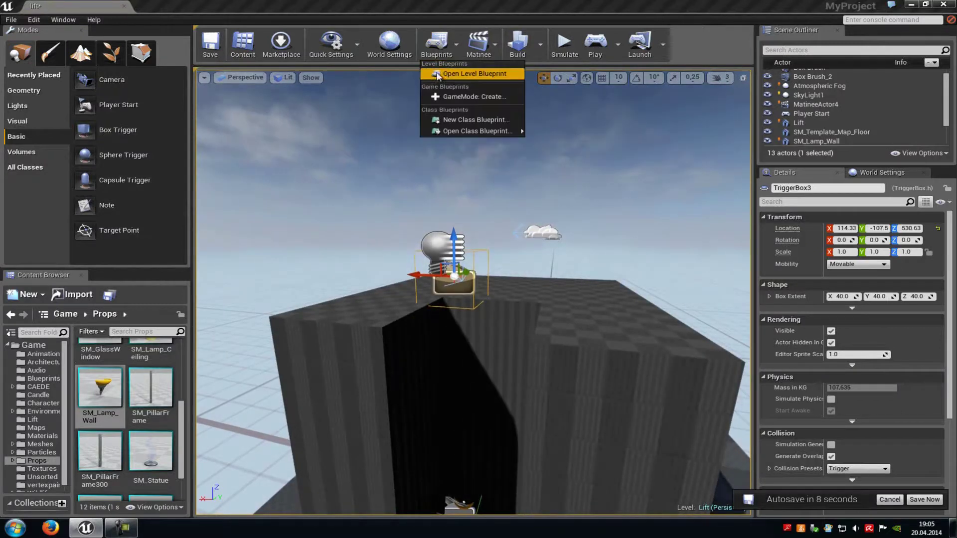
click(455, 75)
click(413, 101)
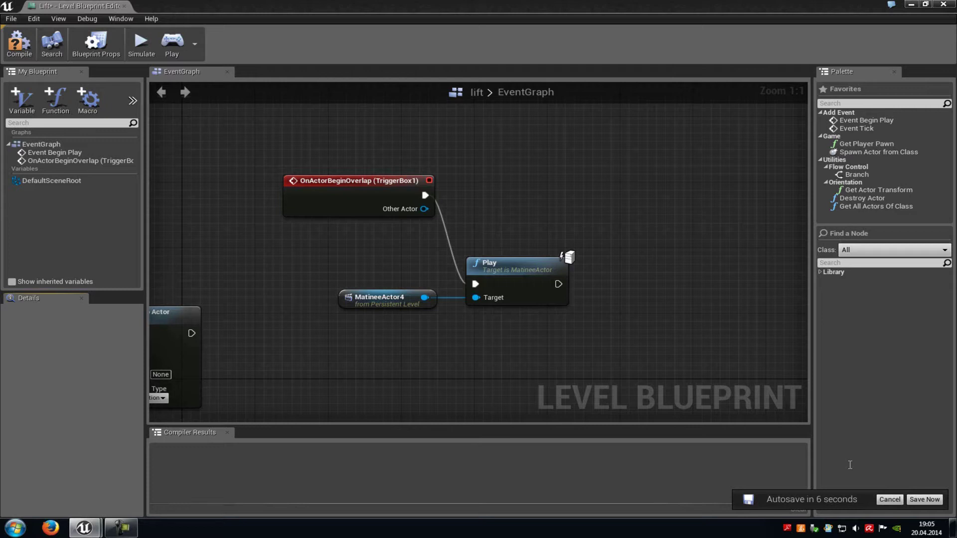
right_click(370, 288)
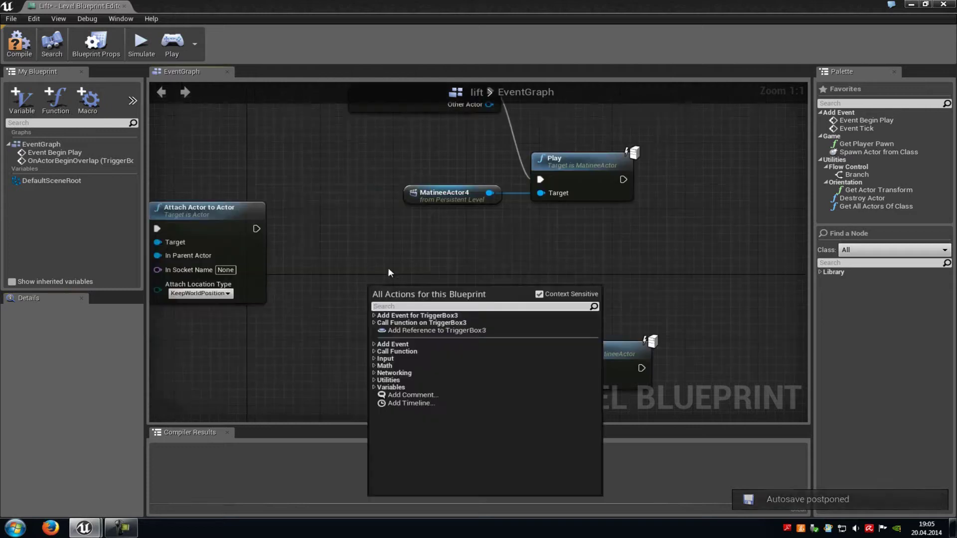
click(374, 315)
click(380, 323)
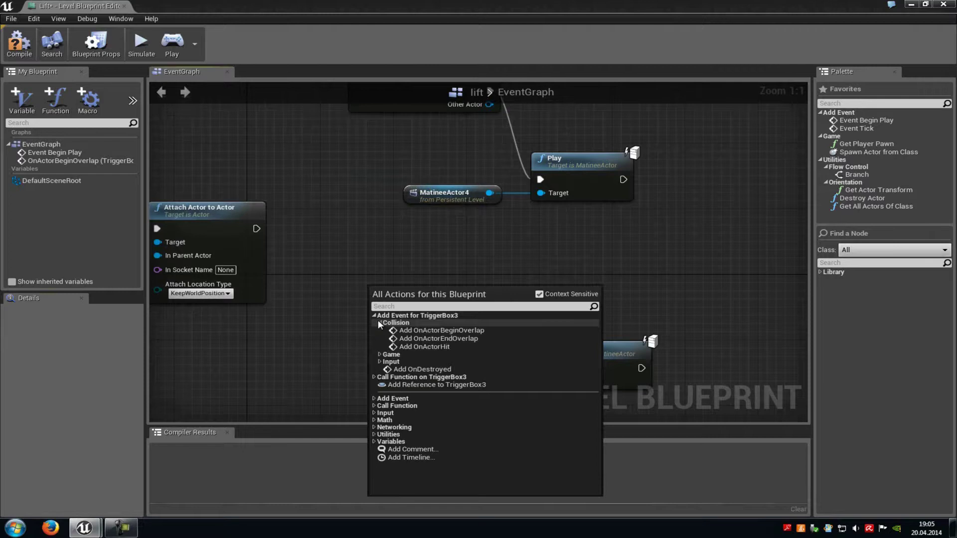
click(404, 331)
right_drag(456, 320, 400, 287)
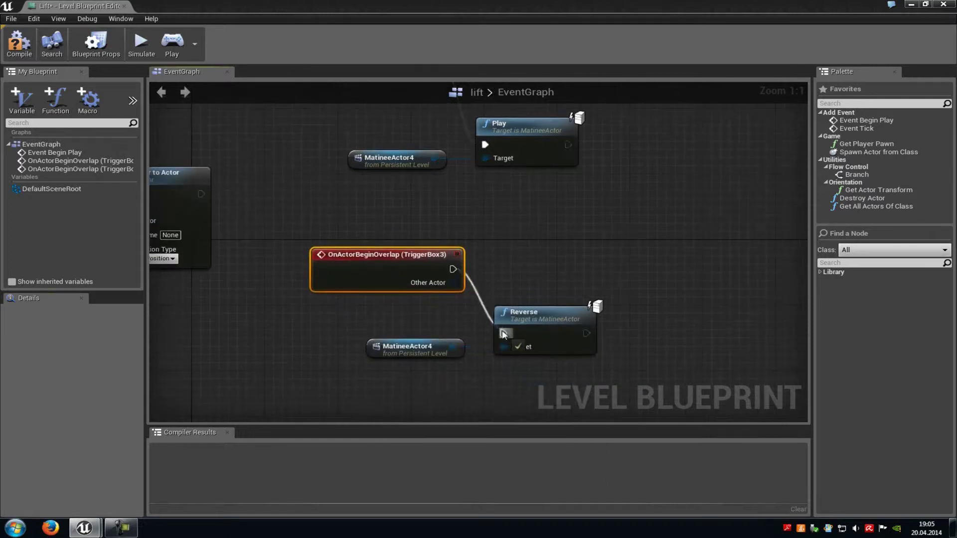
Play the level from the floor in front of the shaft and ride the lift to the roof to test both triggers
scroll(612, 310, down, 4)
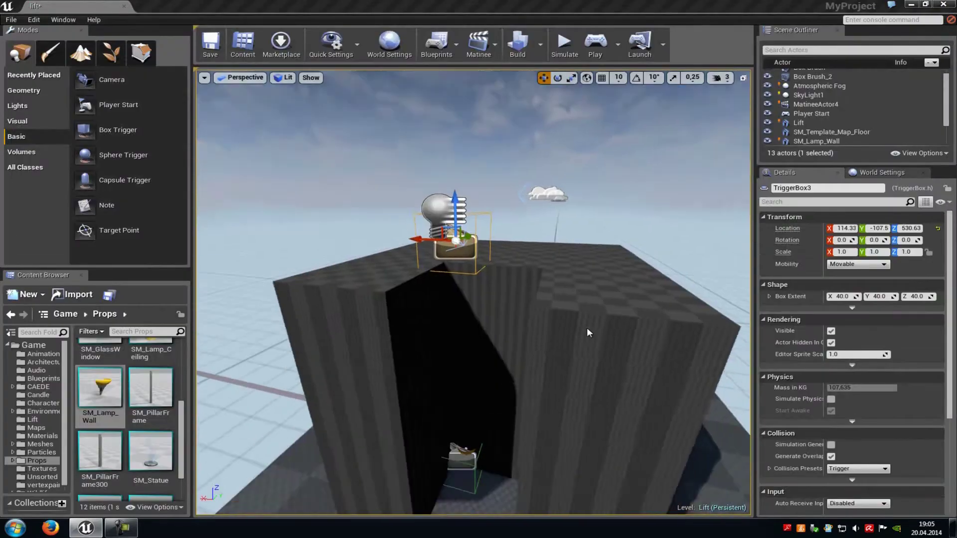
scroll(588, 331, up, 5)
right_click(475, 293)
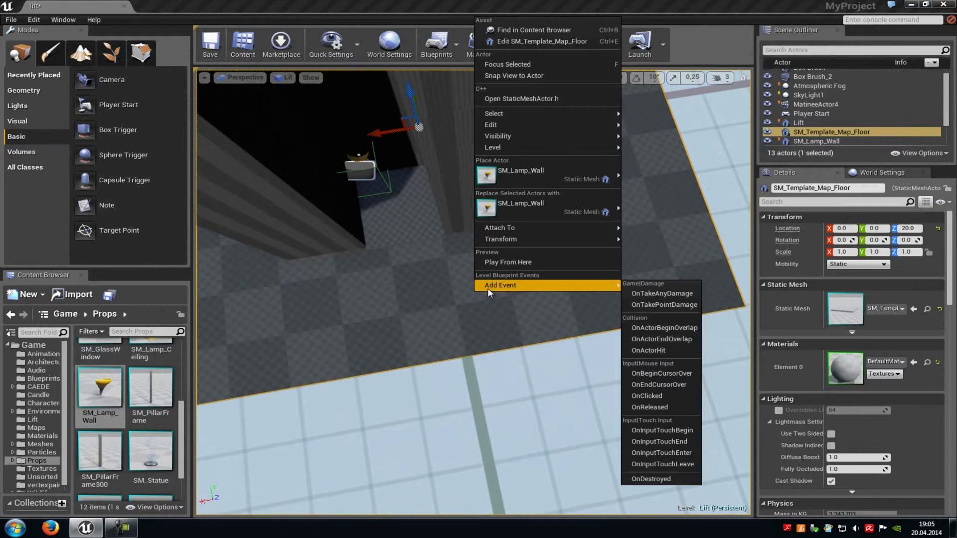
click(487, 286)
key(w)
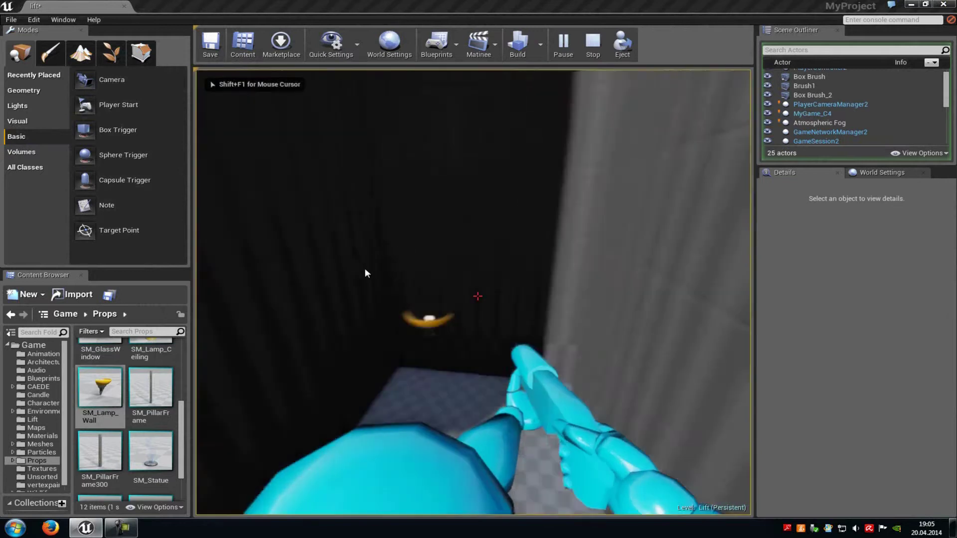
key(s)
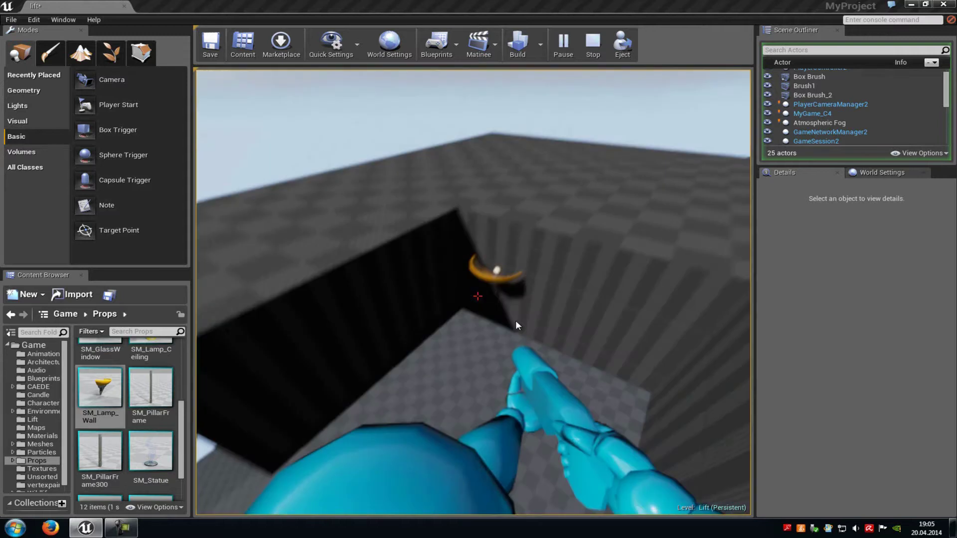
key(w)
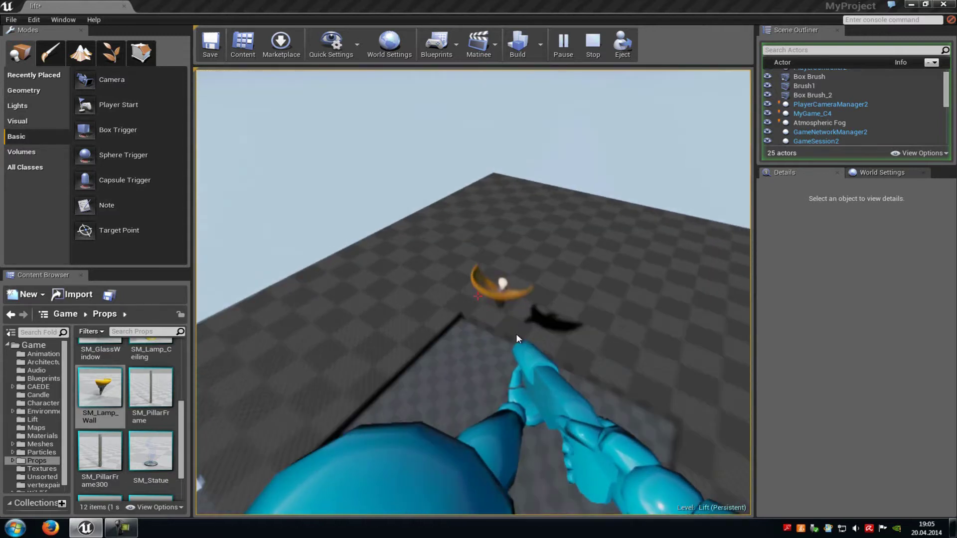
key(s)
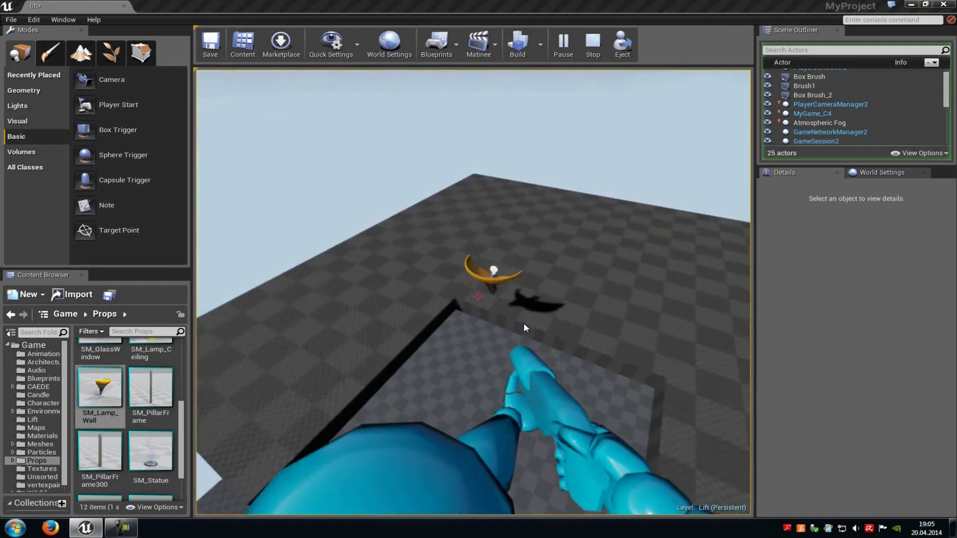
key(space)
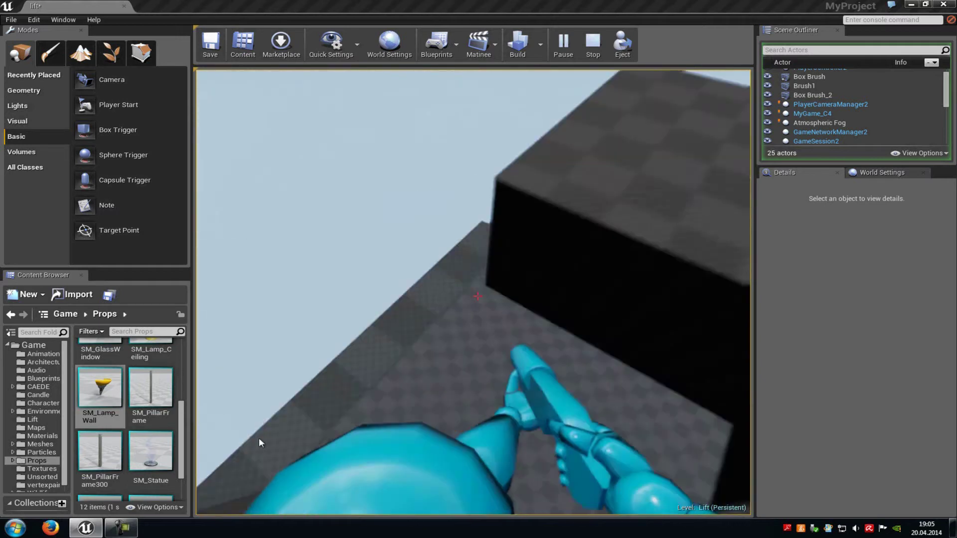